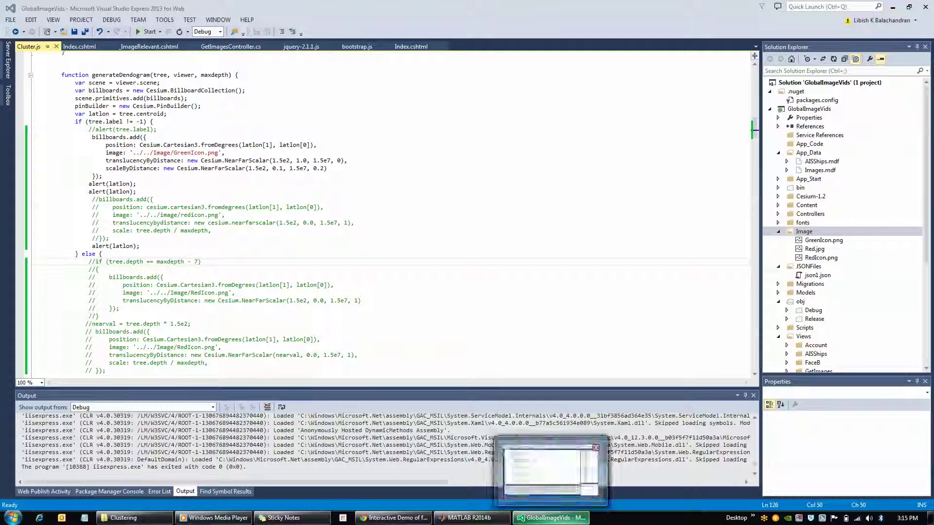
Run the GlobalImageVids project in debug mode from Visual Studio Express 2013 for Web.
click(145, 32)
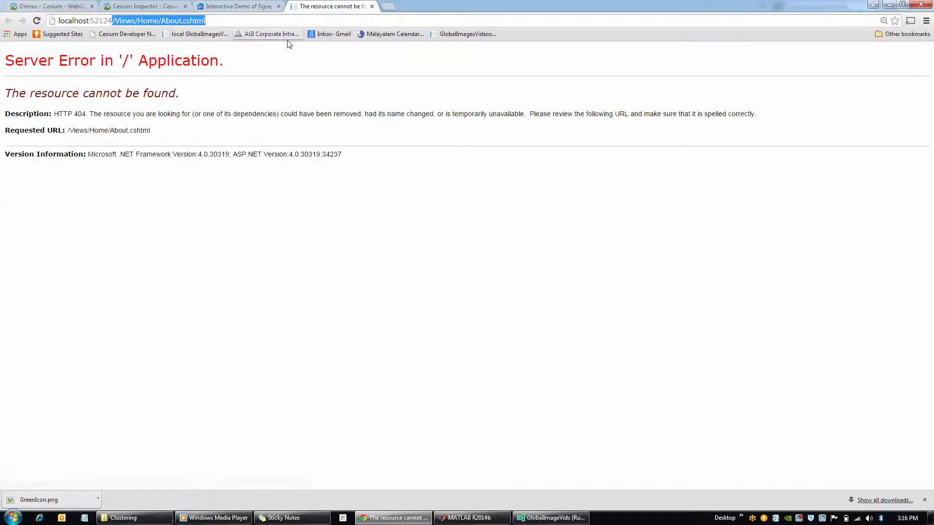
Clear the missing page path from the URL, load the site root, and open the image search page.
key(Delete)
key(Return)
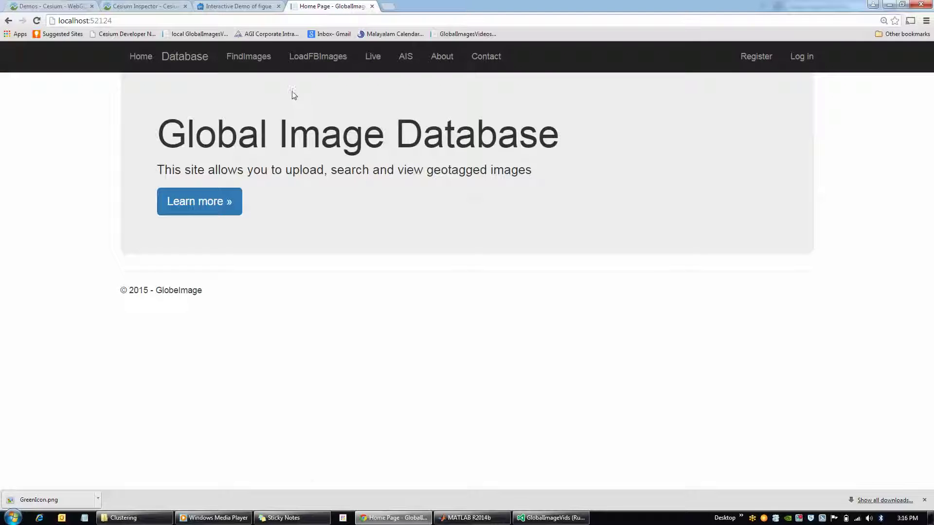
click(244, 58)
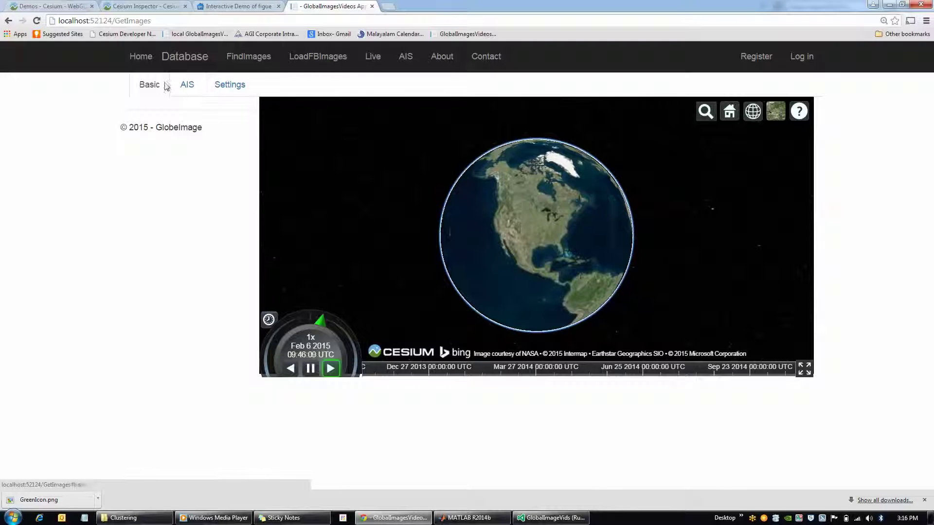
Switch to the Basic search panel and show the image clusters with ShowCluster.
click(186, 86)
click(150, 86)
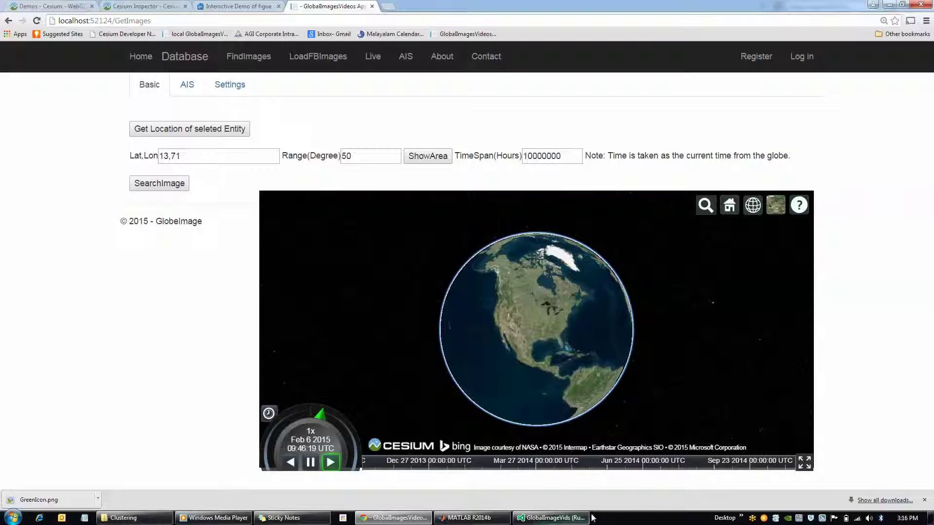
drag(547, 363, 507, 348)
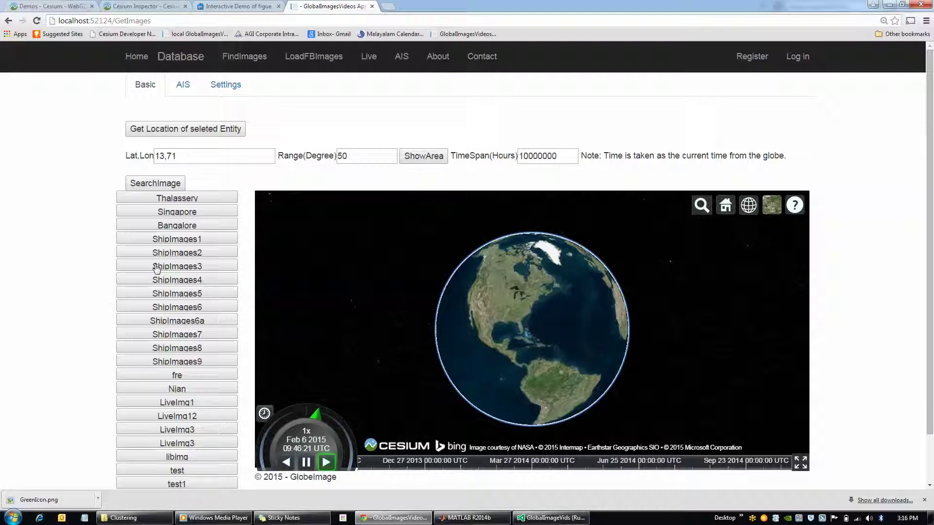
scroll(242, 194, down, 2)
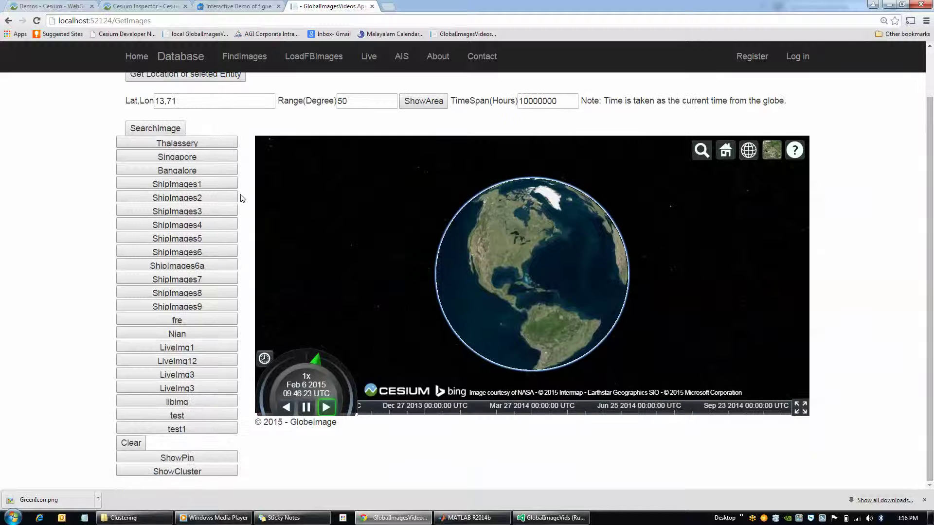
click(184, 477)
Dismiss the page's alerts and rotate the globe to face the Indian Ocean.
click(528, 82)
click(451, 74)
click(524, 94)
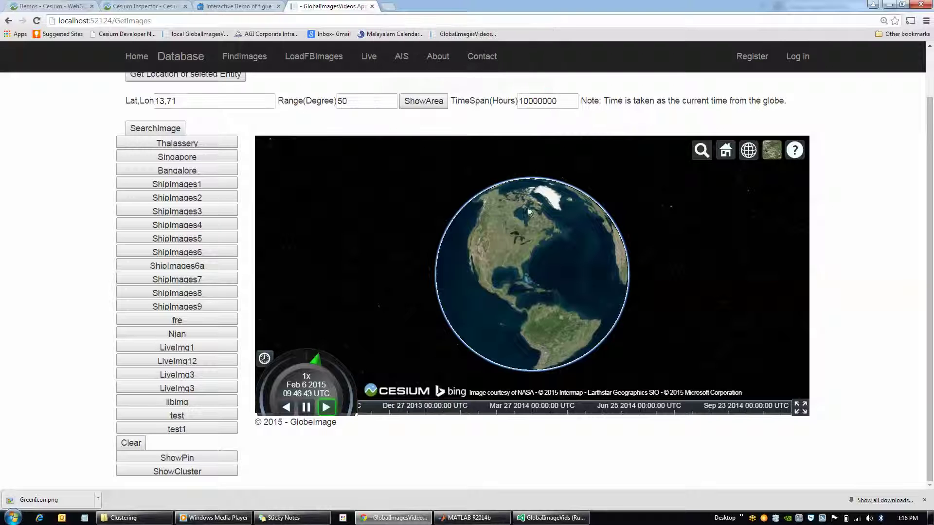
drag(606, 287, 395, 256)
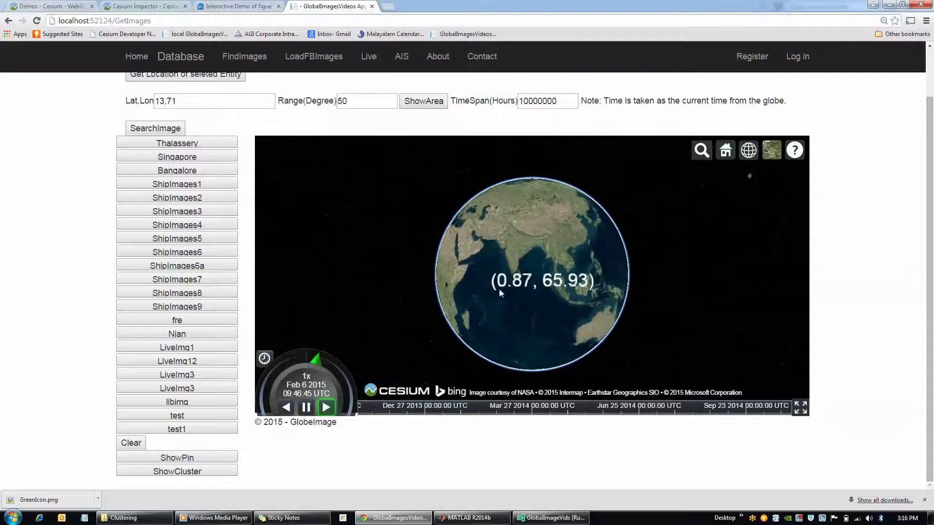
Zoom out and back in over India, Sri Lanka and the Arabian Sea to inspect the green clusters.
scroll(566, 290, up, 5)
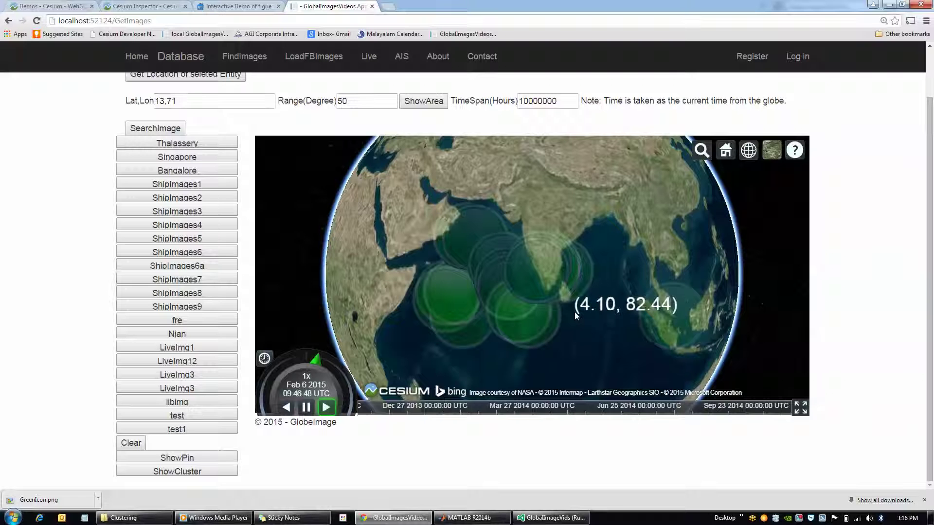
scroll(575, 312, down, 5)
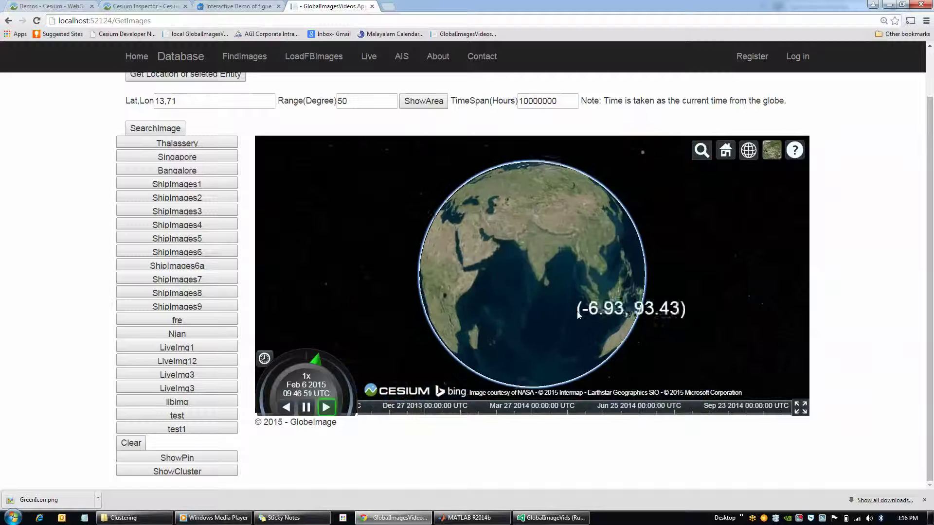
scroll(574, 301, down, 2)
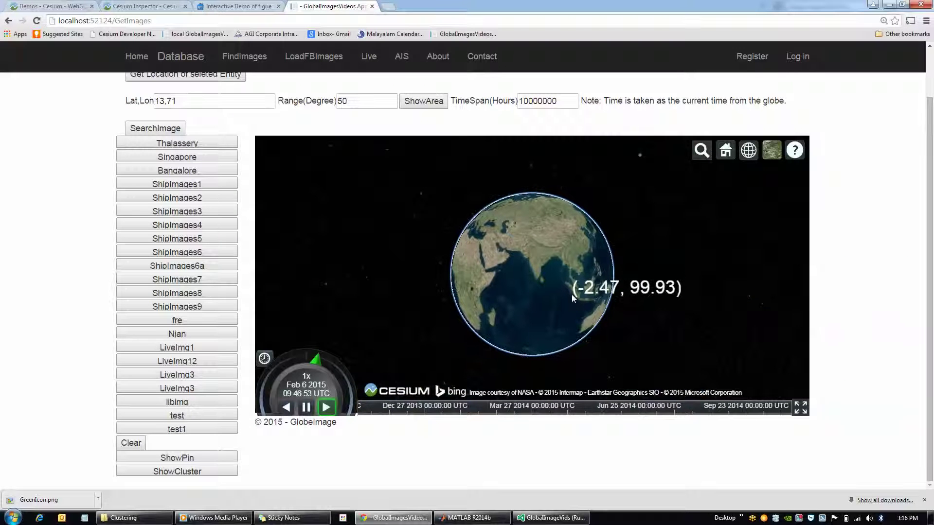
scroll(572, 295, up, 3)
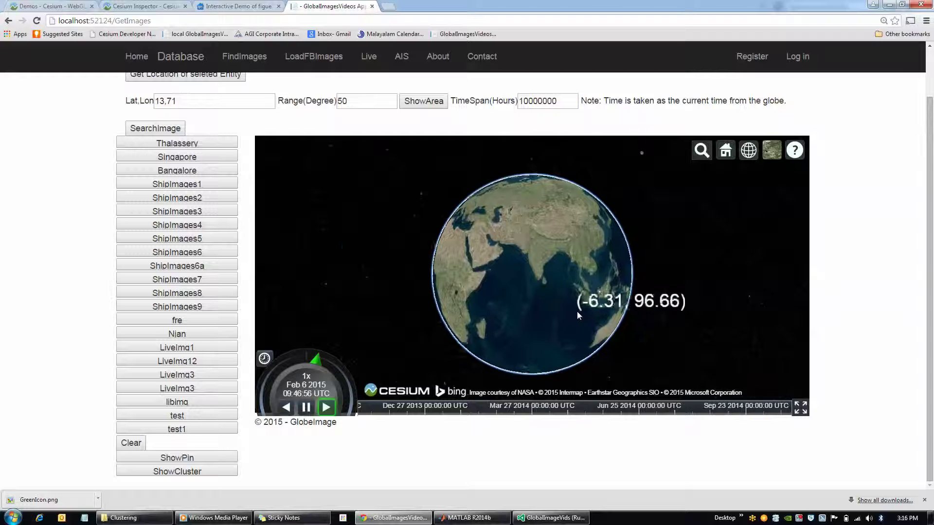
scroll(579, 316, up, 5)
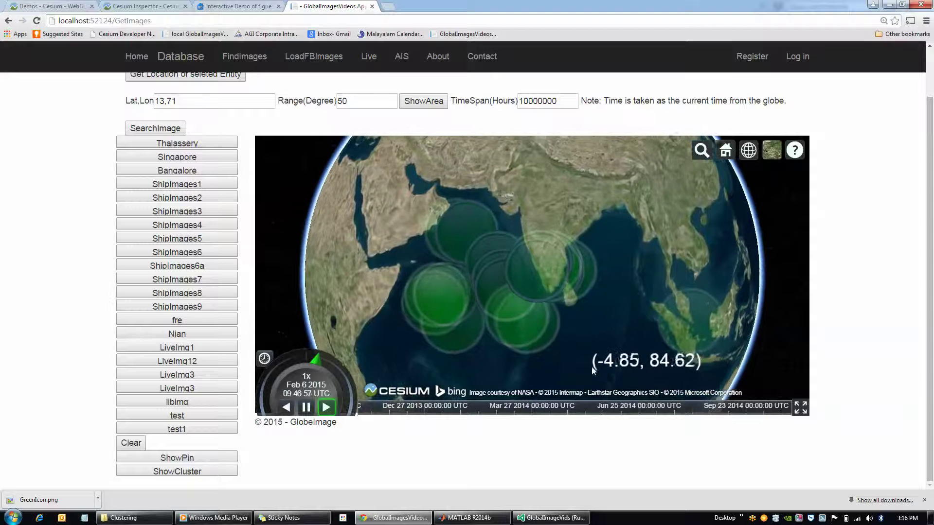
scroll(593, 370, up, 3)
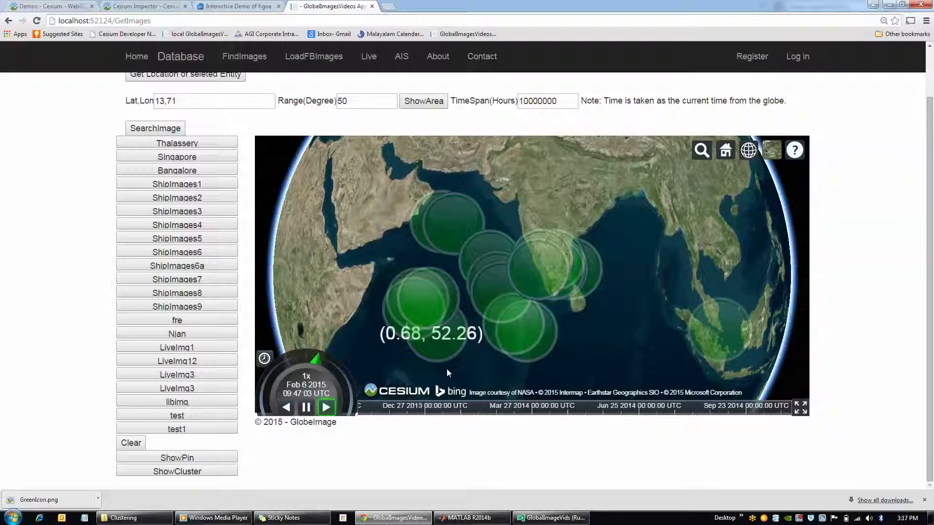
scroll(651, 326, up, 5)
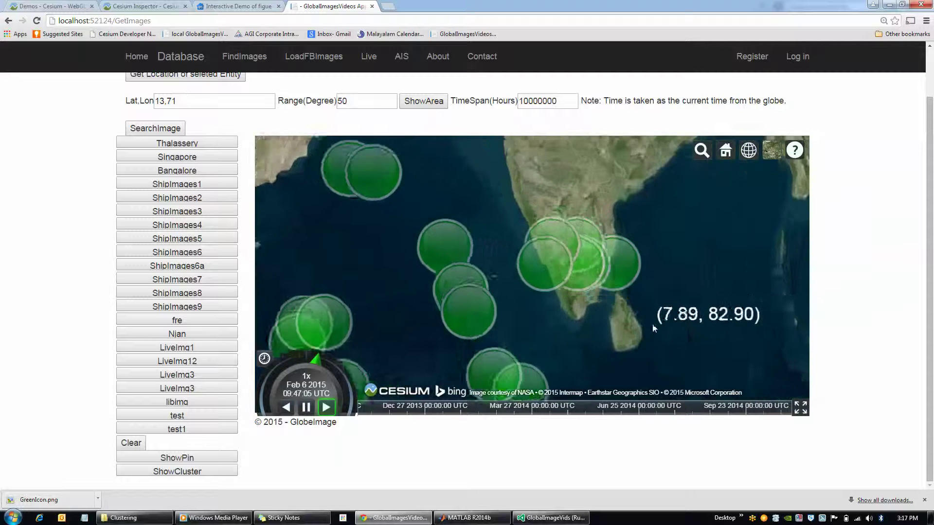
scroll(613, 289, up, 3)
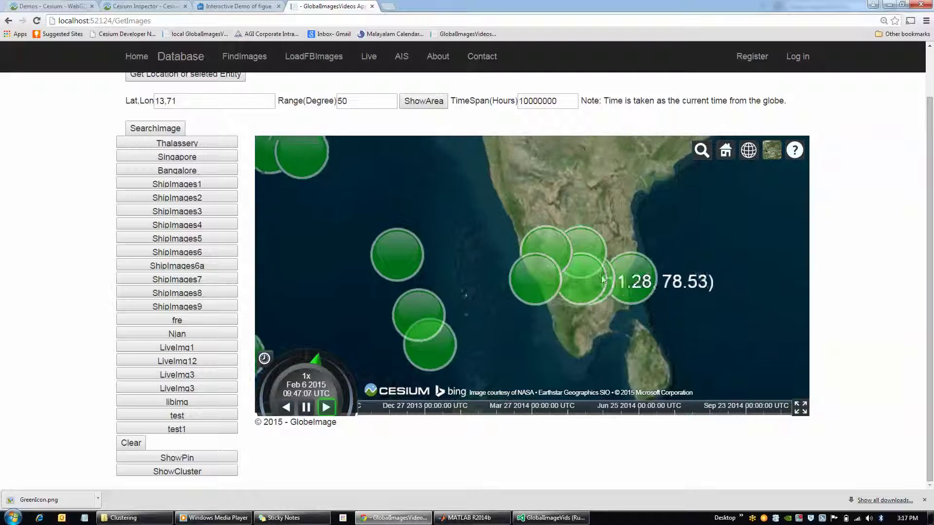
scroll(603, 292, up, 5)
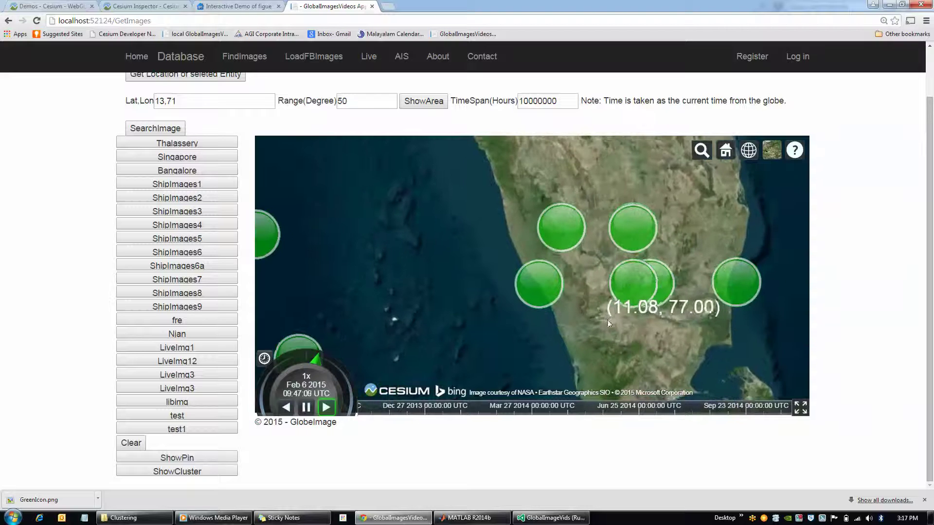
scroll(608, 321, up, 5)
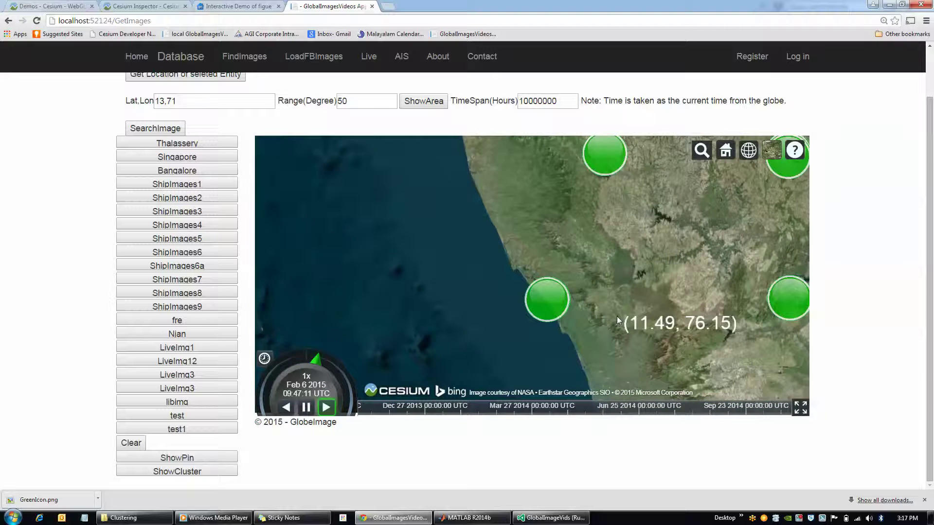
scroll(614, 311, up, 5)
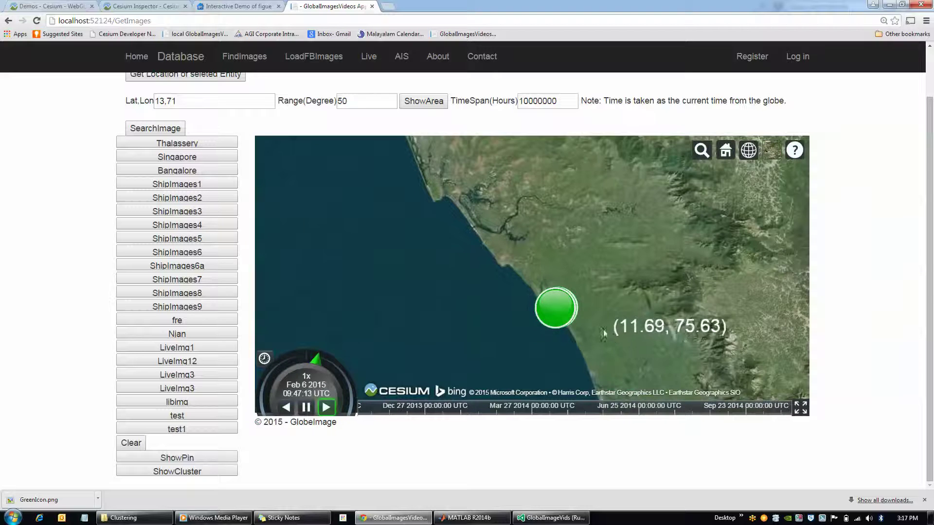
scroll(603, 333, up, 4)
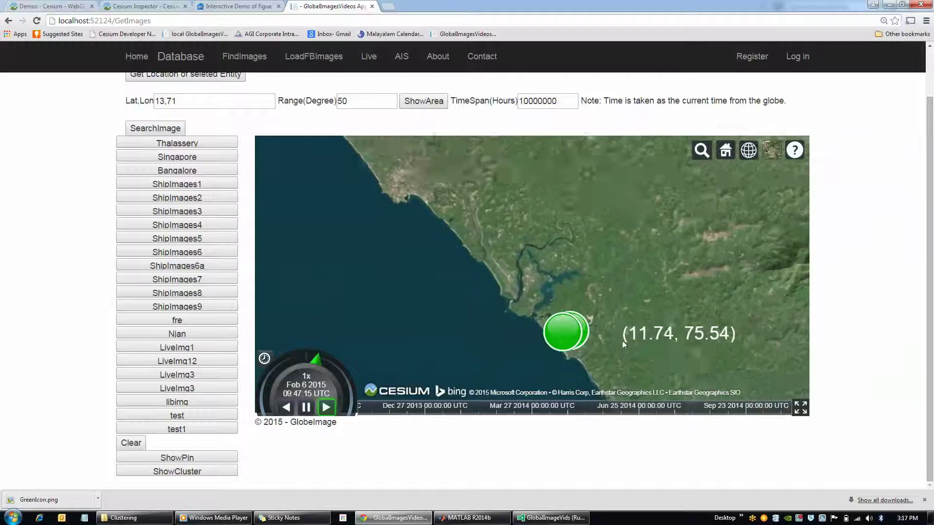
scroll(600, 299, up, 4)
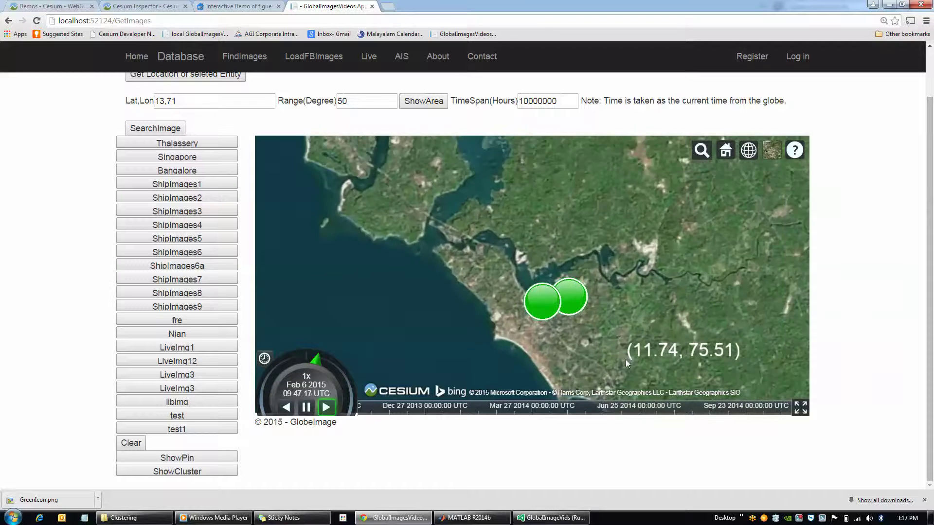
scroll(626, 360, up, 3)
scroll(644, 334, up, 2)
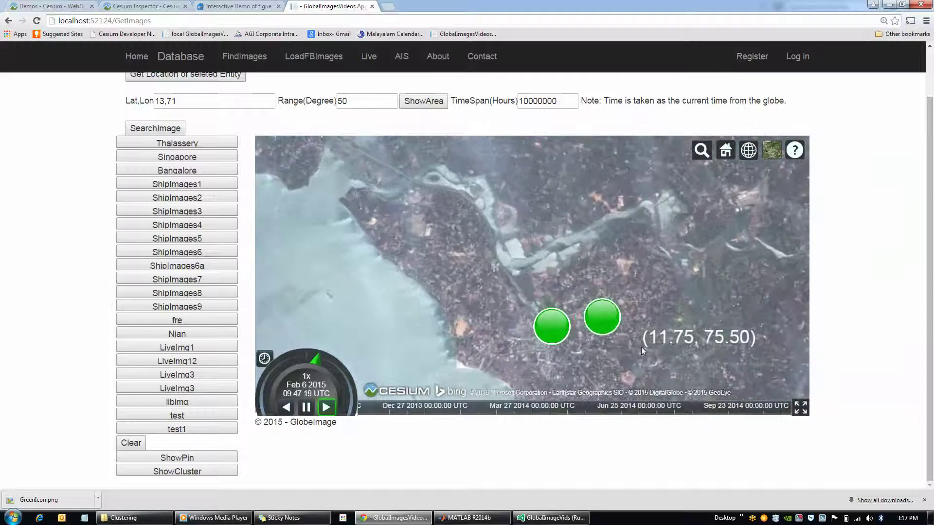
scroll(641, 348, down, 5)
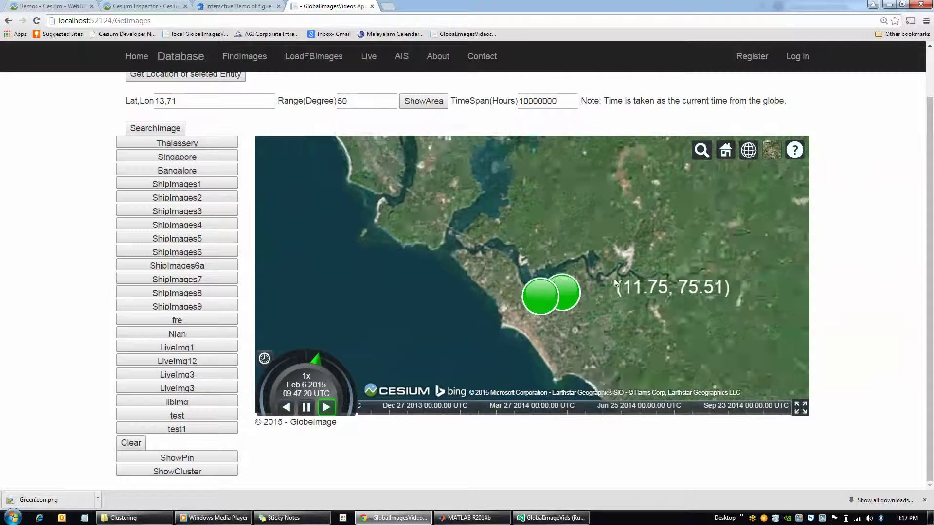
scroll(603, 275, down, 4)
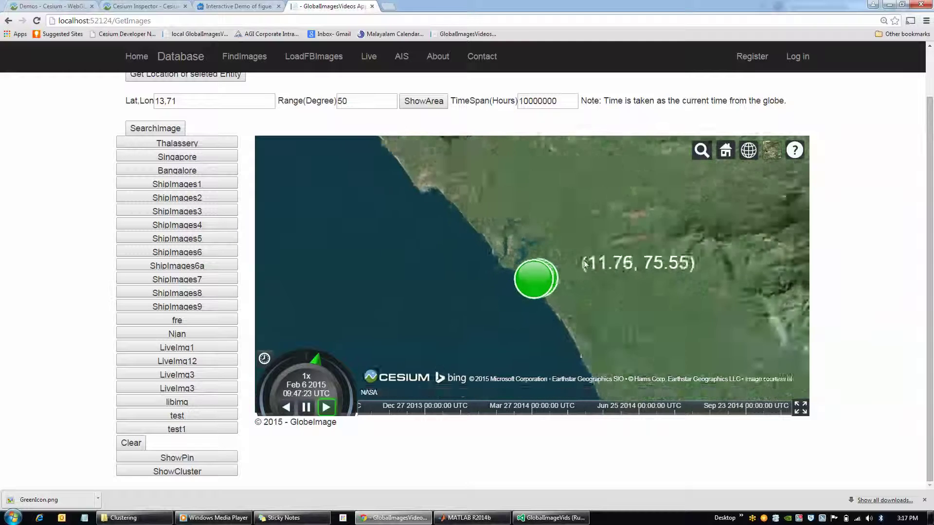
scroll(598, 290, down, 3)
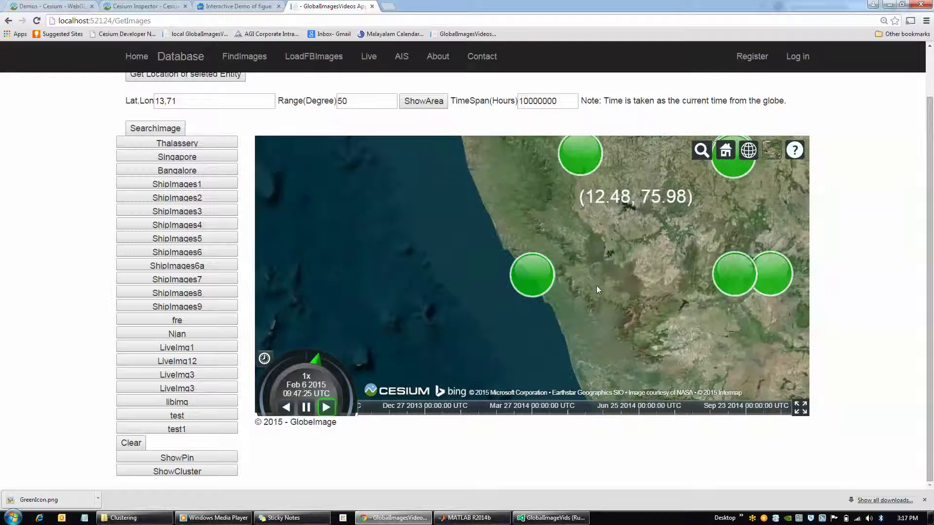
scroll(598, 290, down, 5)
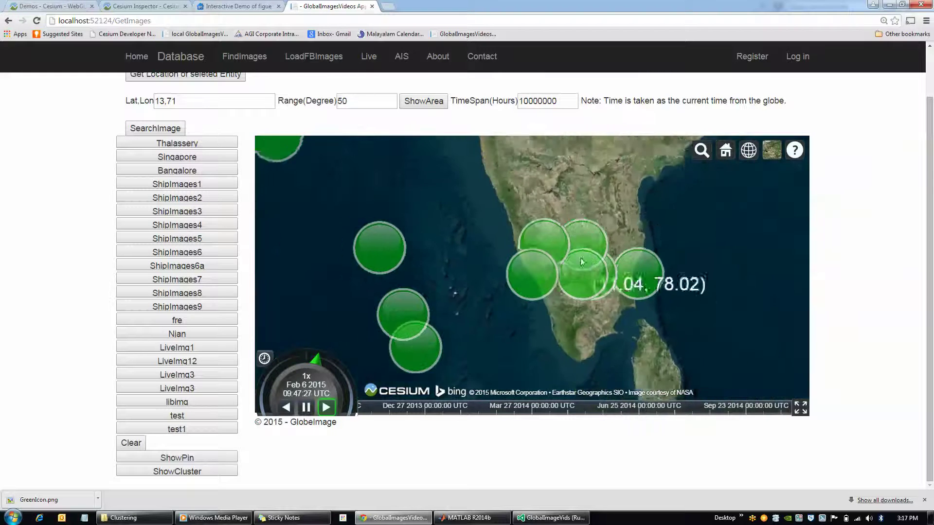
scroll(582, 262, down, 5)
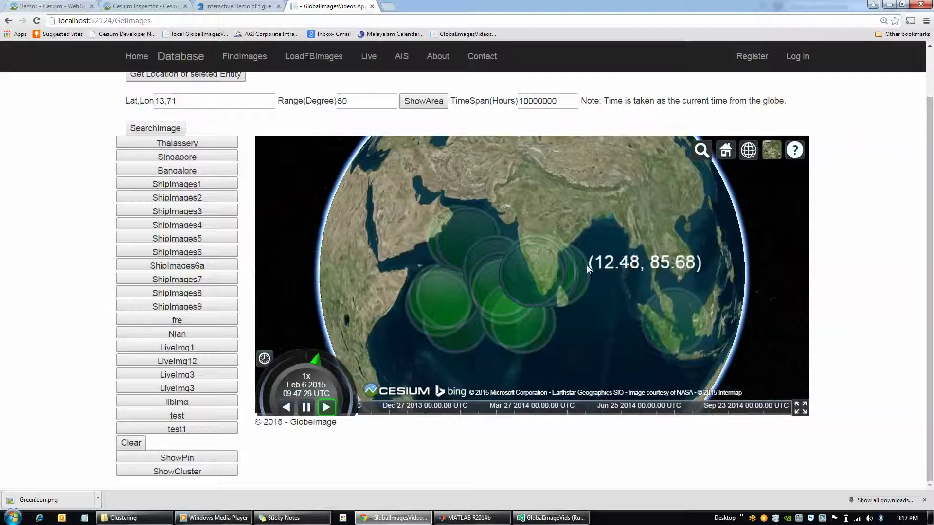
scroll(588, 268, down, 3)
scroll(595, 287, up, 6)
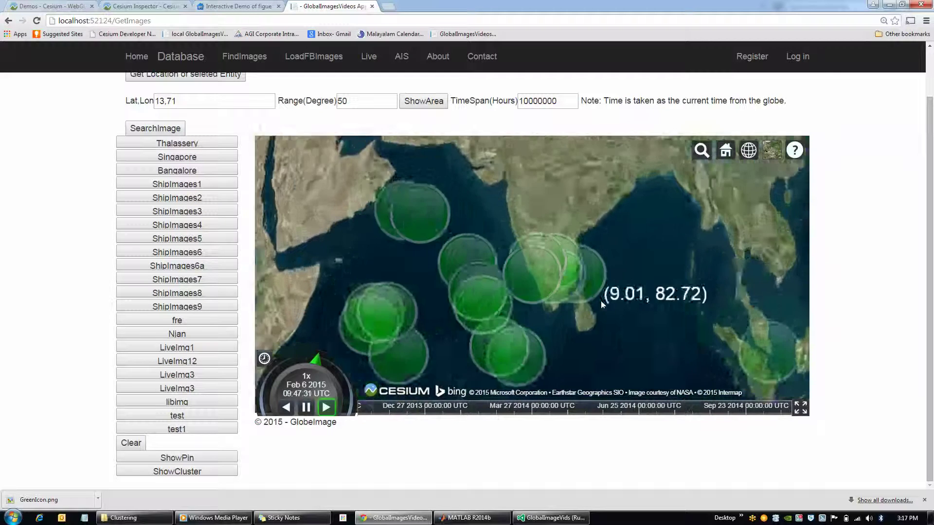
scroll(611, 322, up, 2)
scroll(610, 322, down, 5)
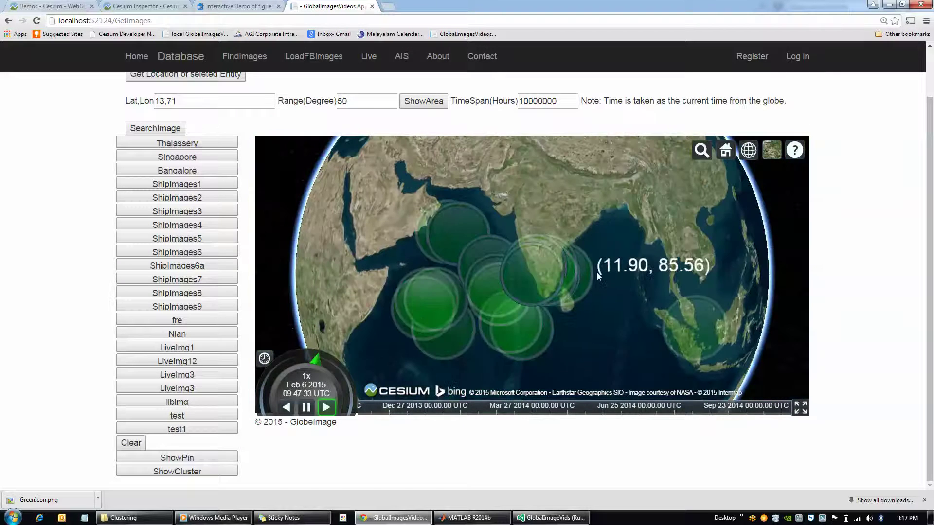
scroll(597, 272, up, 5)
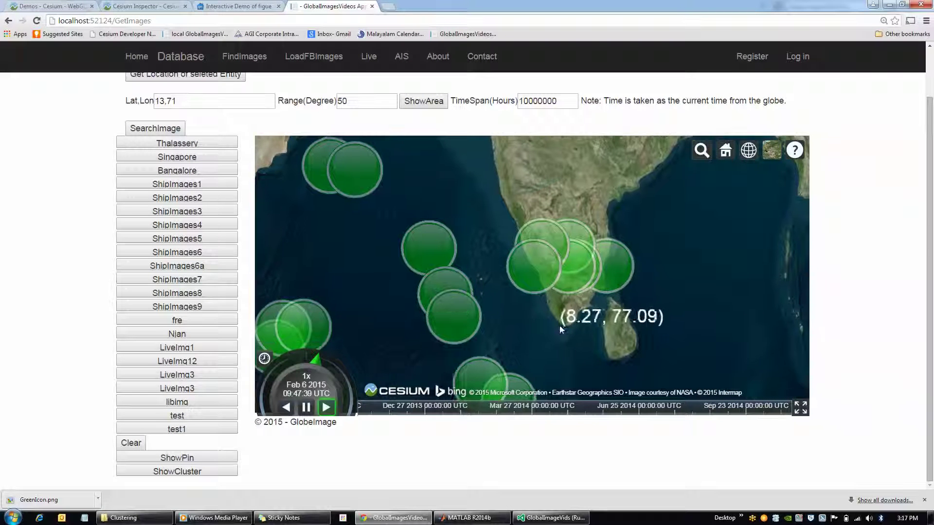
scroll(564, 325, down, 2)
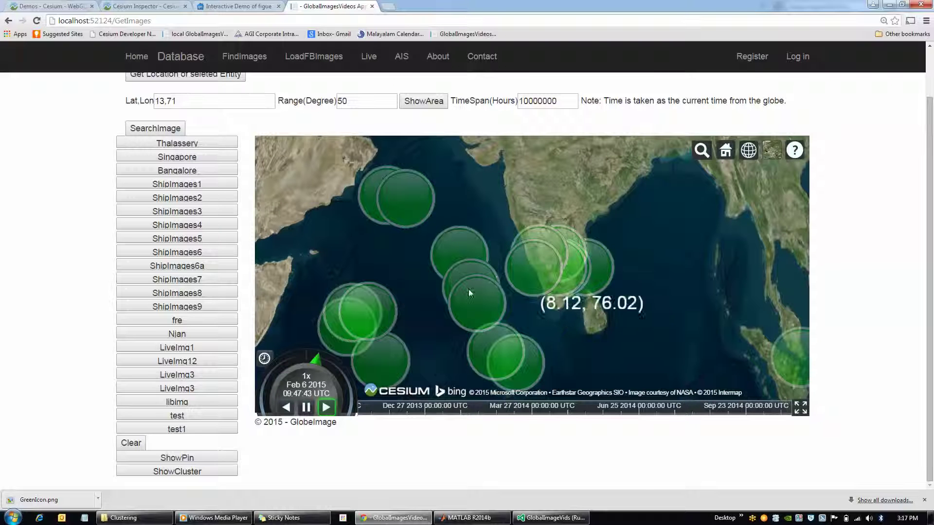
click(242, 5)
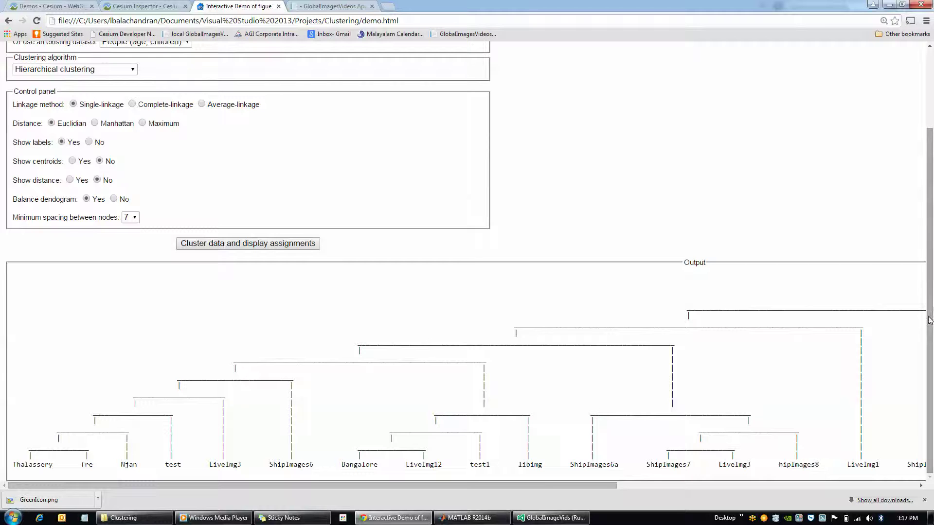
Inspect the data entries, such as the name fre and its coordinate 75.495281.
drag(933, 310, 930, 214)
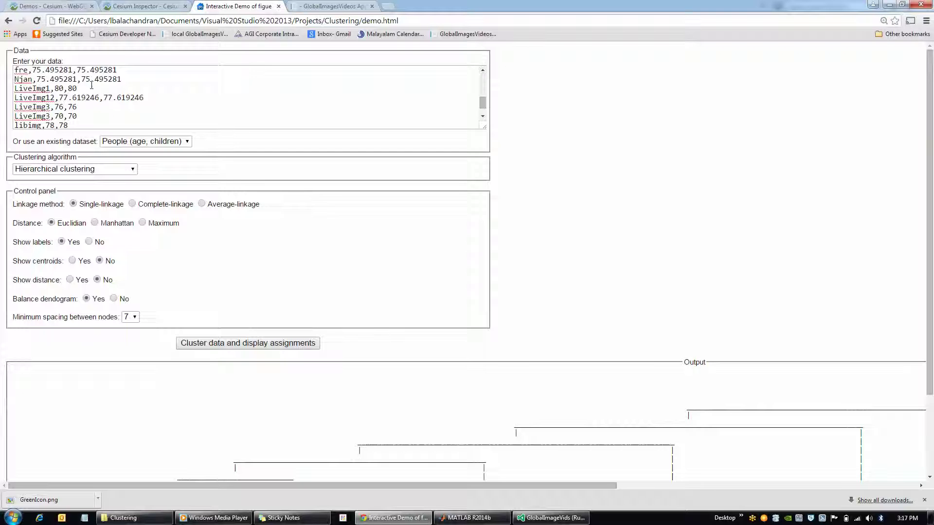
drag(31, 70, 14, 69)
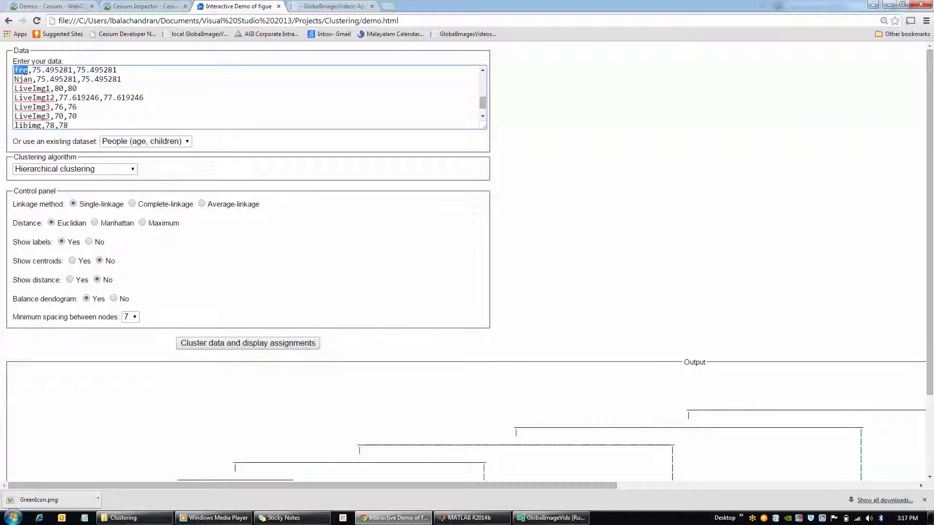
click(30, 69)
drag(33, 70, 99, 79)
click(74, 87)
scroll(98, 107, down, 3)
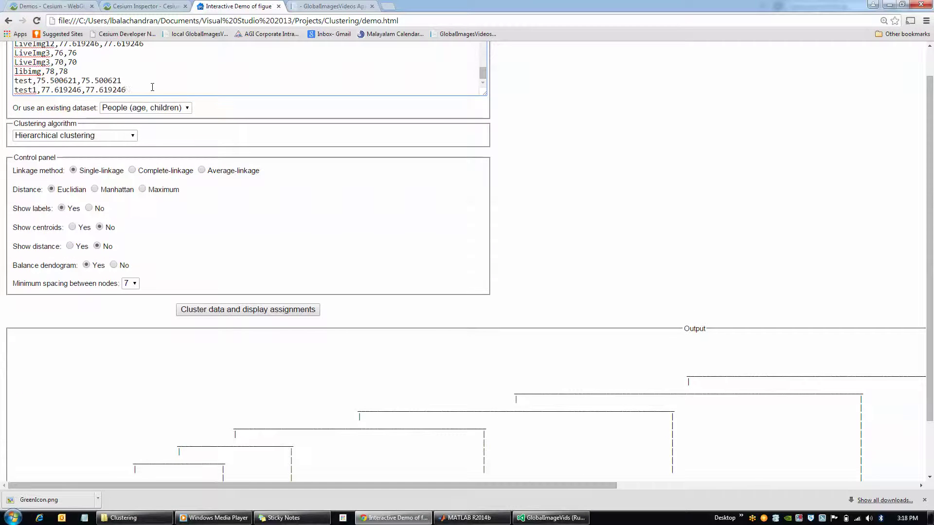
scroll(153, 87, down, 3)
scroll(173, 84, up, 5)
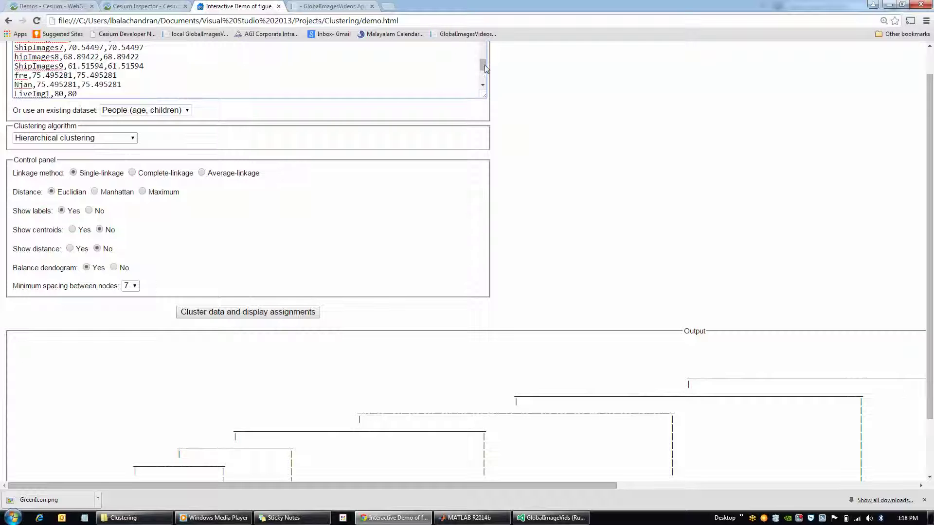
mouse_move(484, 65)
mouse_down()
mouse_move(485, 85)
mouse_move(491, 58)
mouse_up()
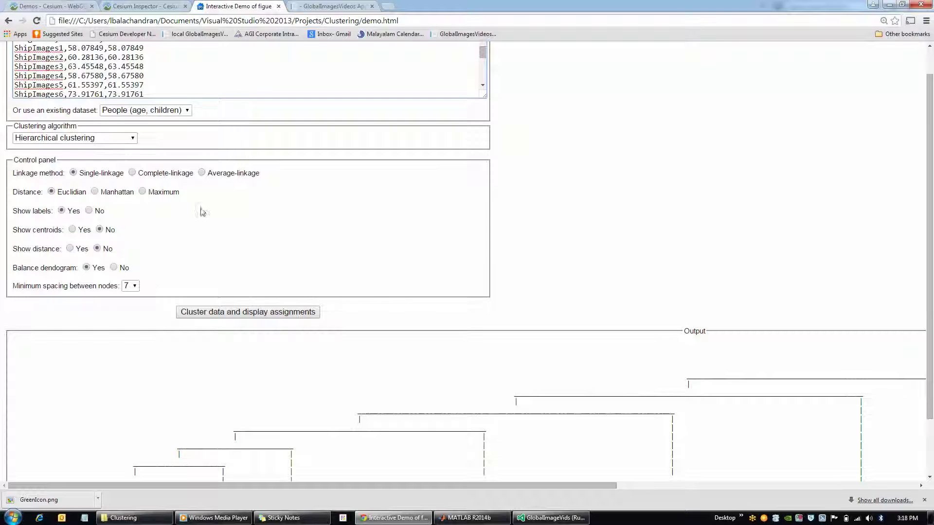
Check the Clustering algorithm list and leave it on Hierarchical clustering.
click(89, 140)
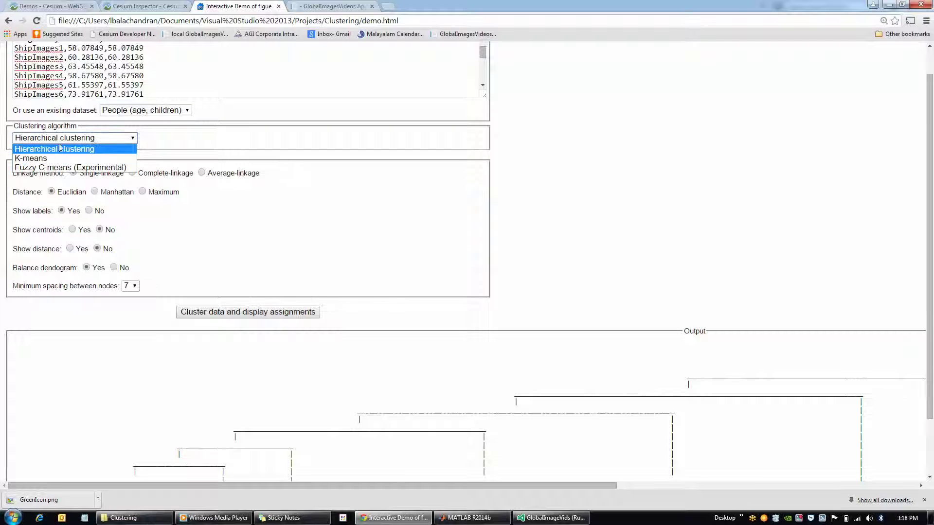
click(180, 148)
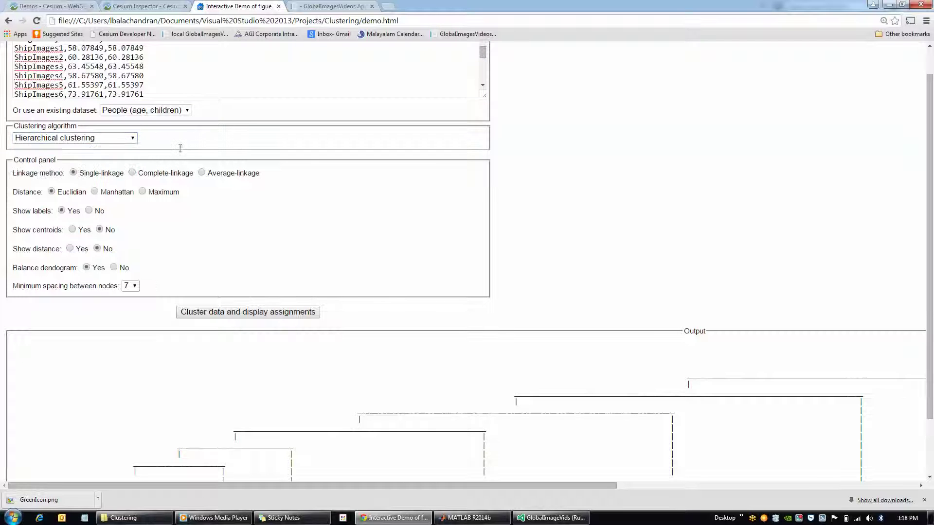
click(66, 138)
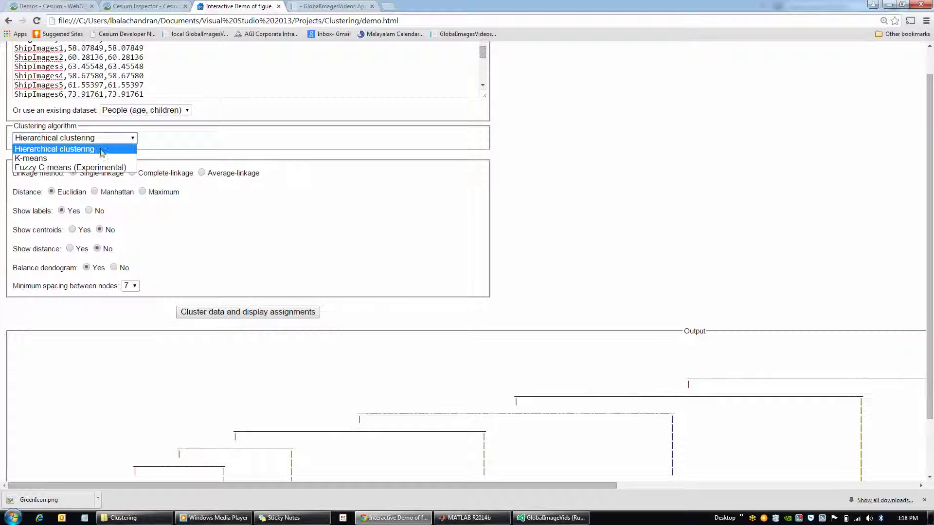
click(186, 150)
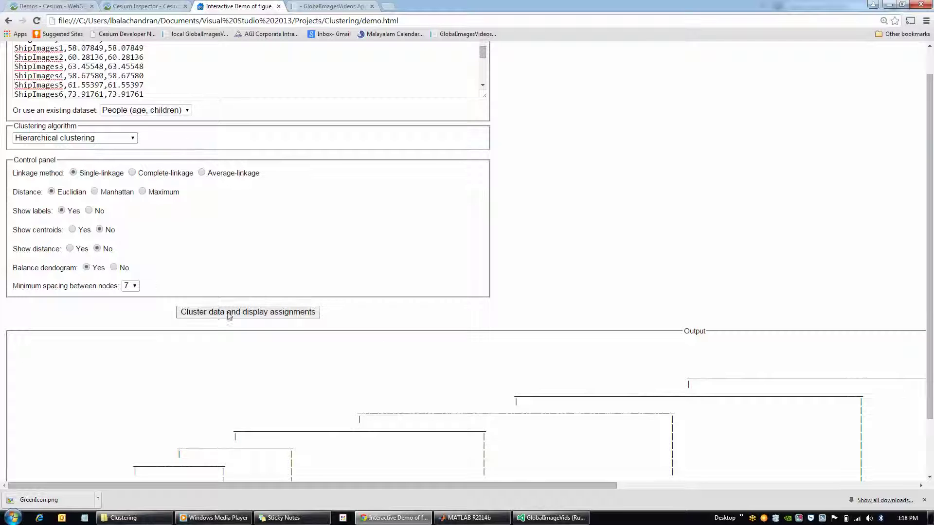
Scroll and zoom the demo page to bring the dendrogram into view.
scroll(388, 351, down, 2)
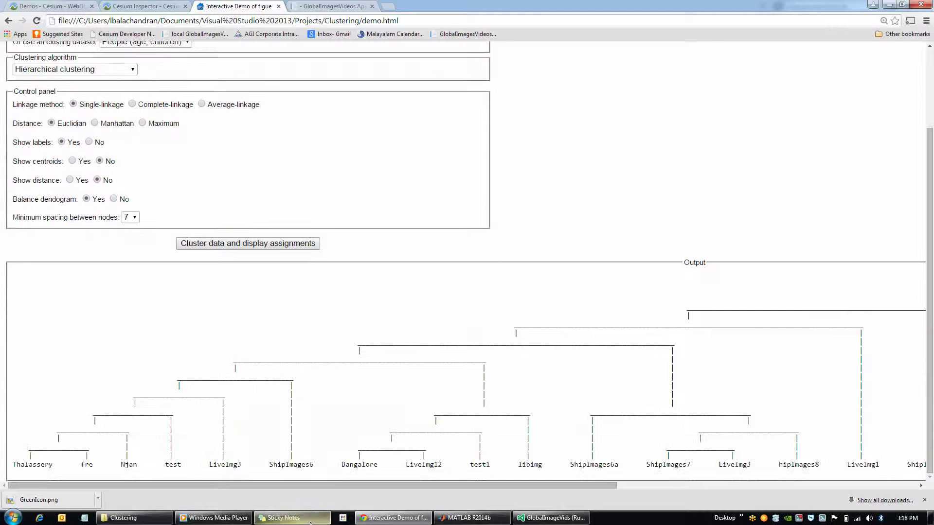
drag(330, 486, 698, 510)
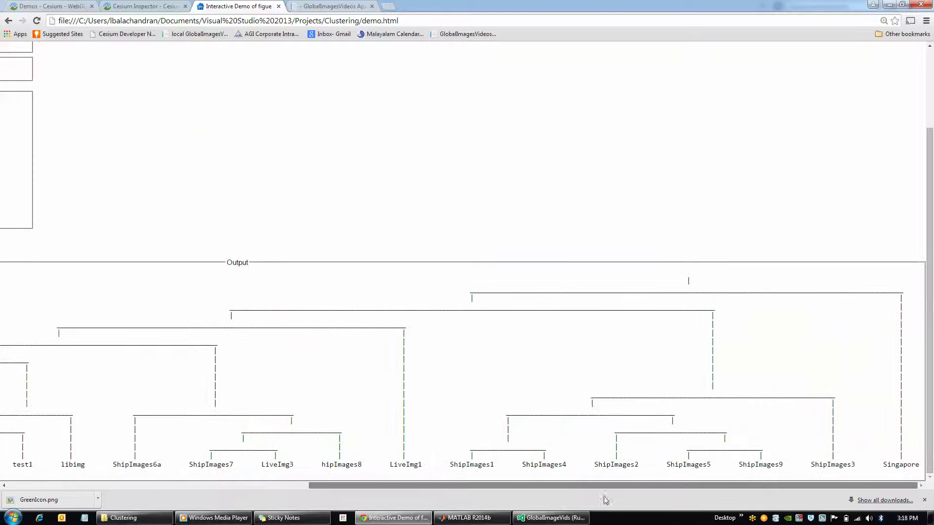
drag(606, 500, 494, 472)
ctrl+scroll(528, 387, down, 5)
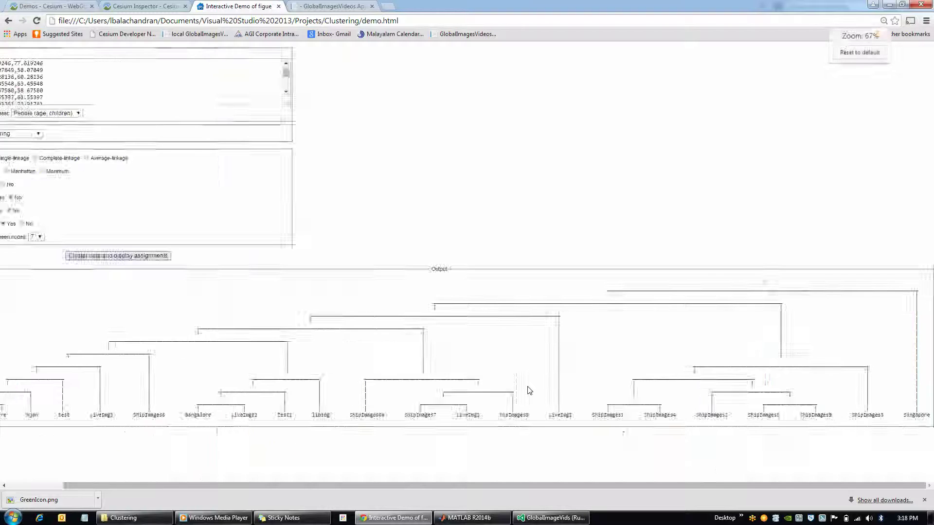
ctrl+scroll(528, 387, up, 2)
ctrl+scroll(528, 386, down, 2)
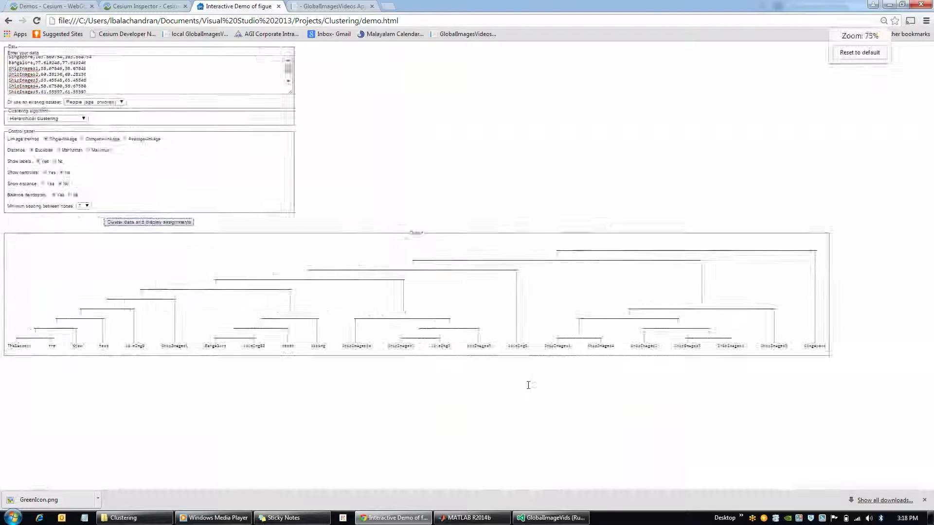
ctrl+scroll(528, 384, up, 2)
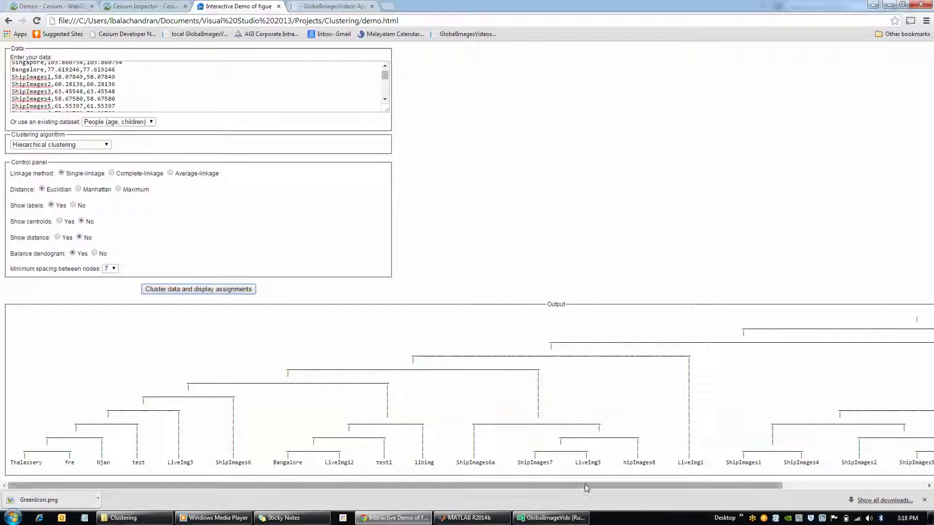
Scroll across the dendrogram from Thalassery to Singapore, briefly checking Cluster.js in Visual Studio.
drag(583, 485, 726, 486)
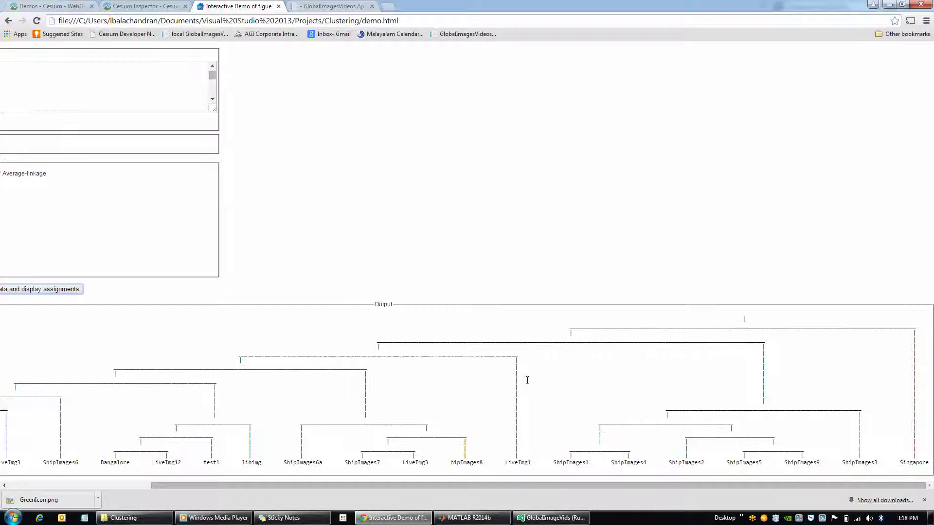
drag(528, 483, 326, 482)
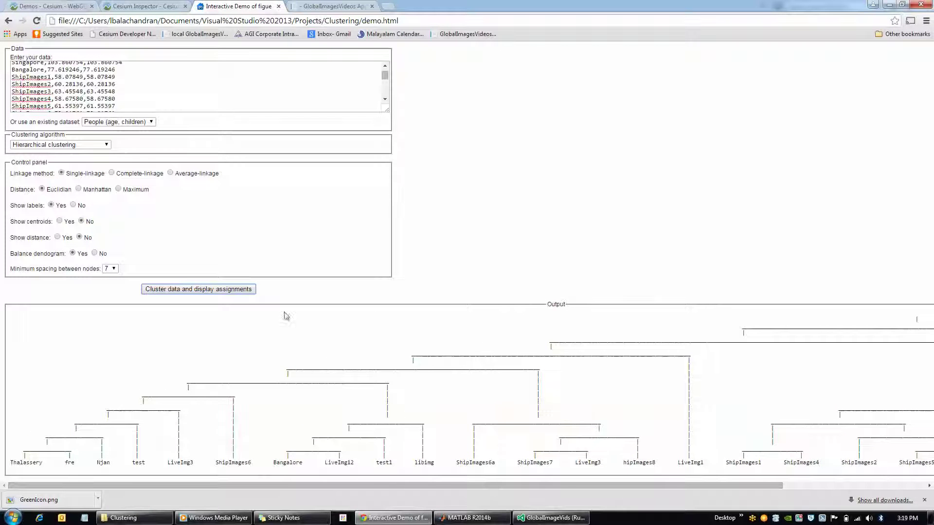
click(531, 519)
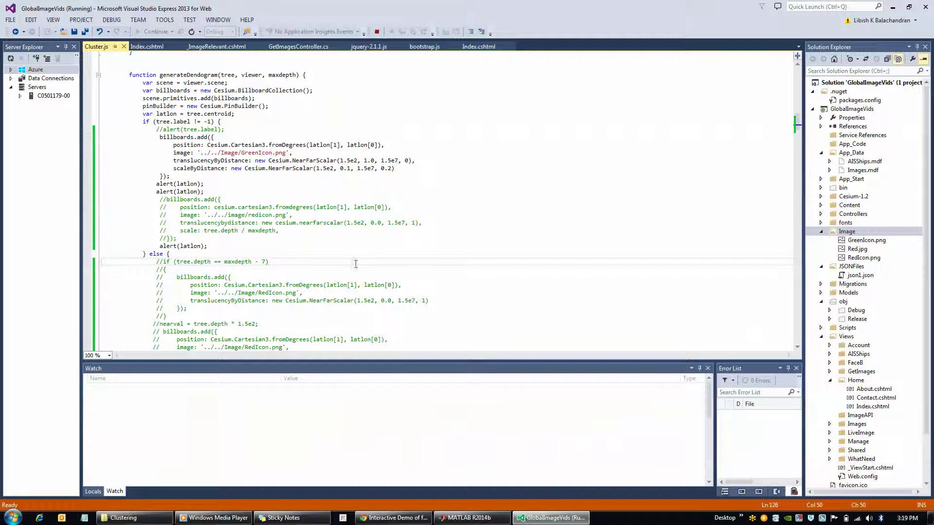
click(395, 518)
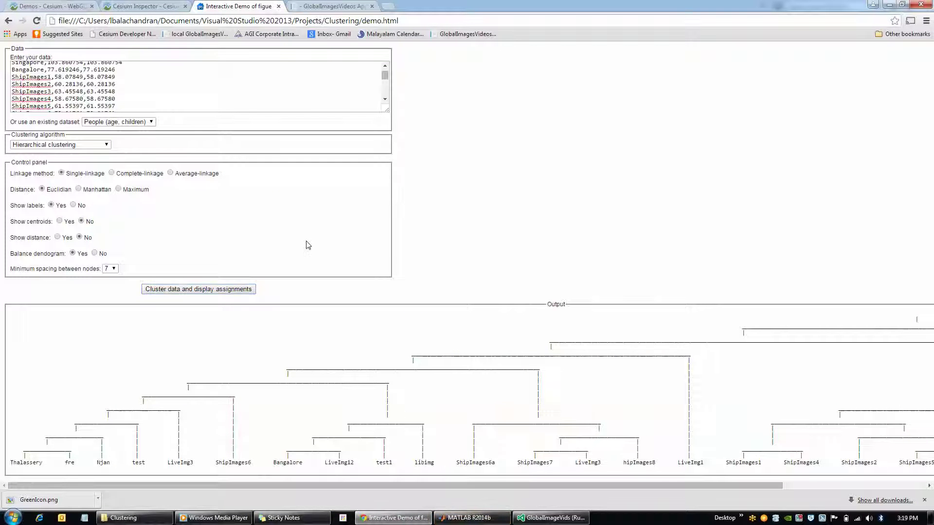
Return to the Global Image Database globe page.
click(332, 6)
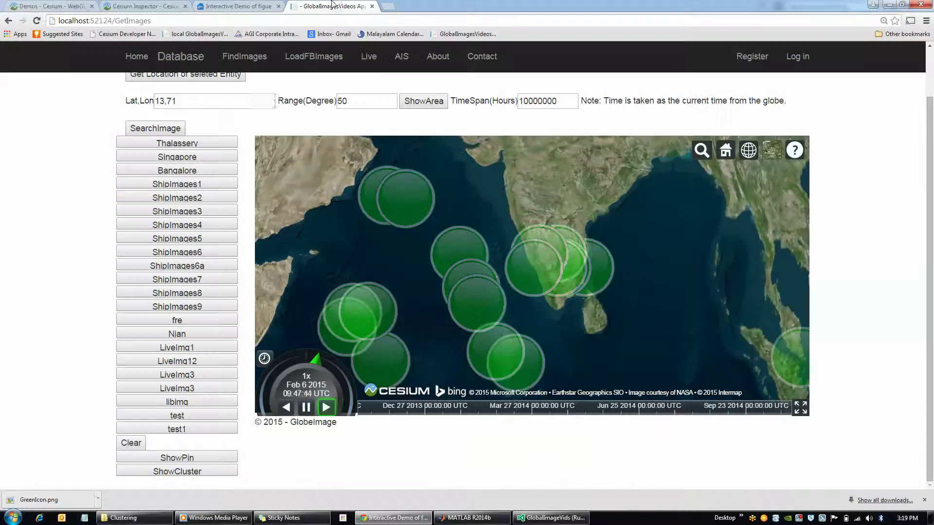
scroll(323, 164, down, 3)
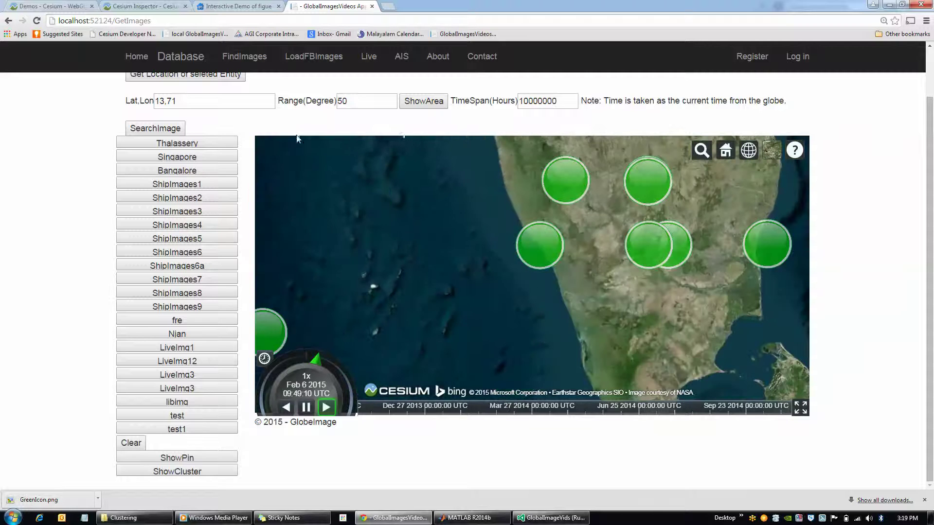
scroll(831, 285, up, 1)
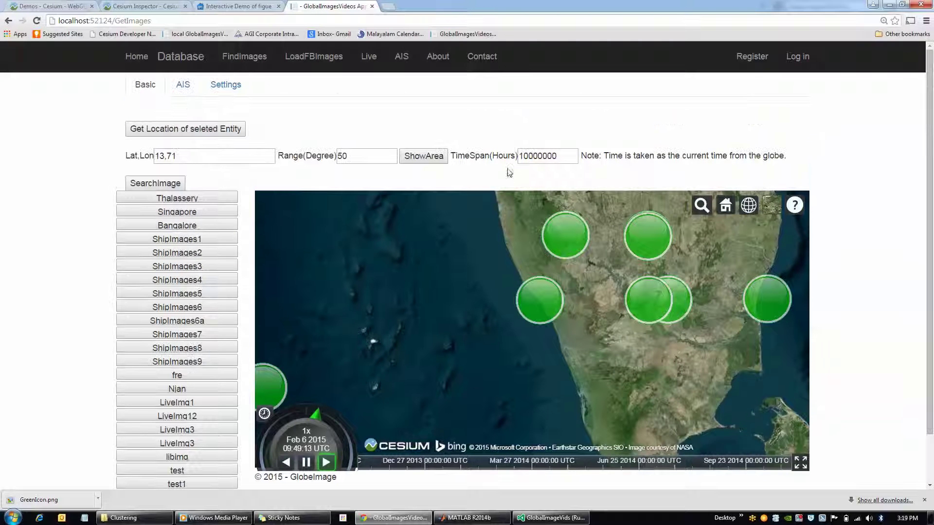
Open the clustering controls and confirm Hierarchical clustering, Single-linkage and Euclidean distance.
click(225, 84)
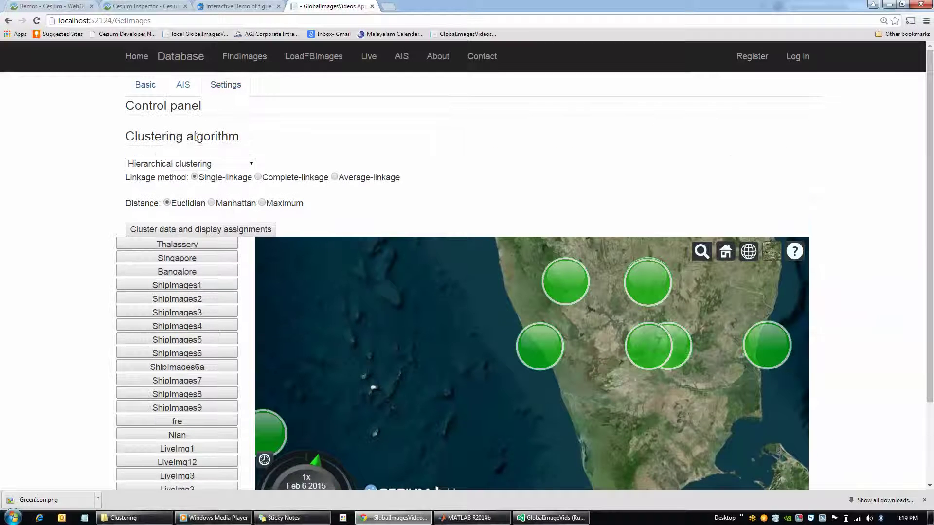
drag(161, 136, 239, 138)
click(235, 163)
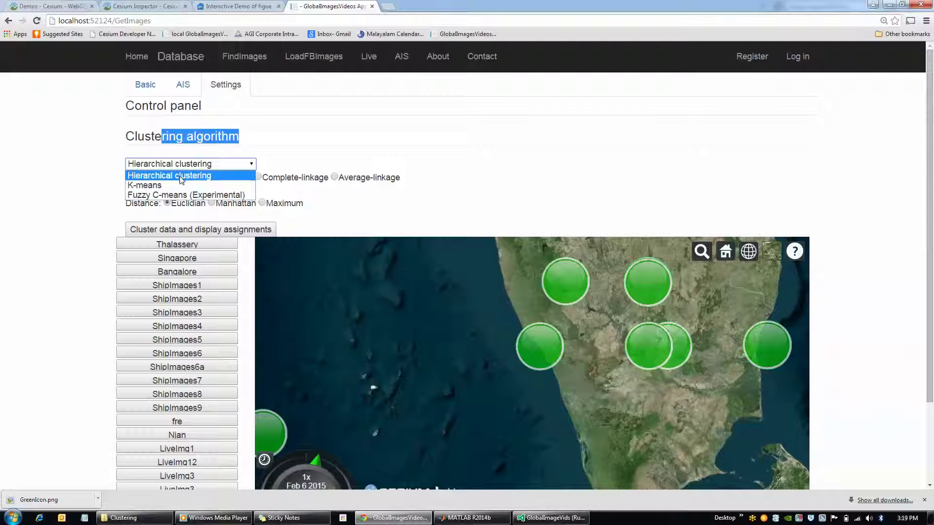
click(181, 176)
click(323, 157)
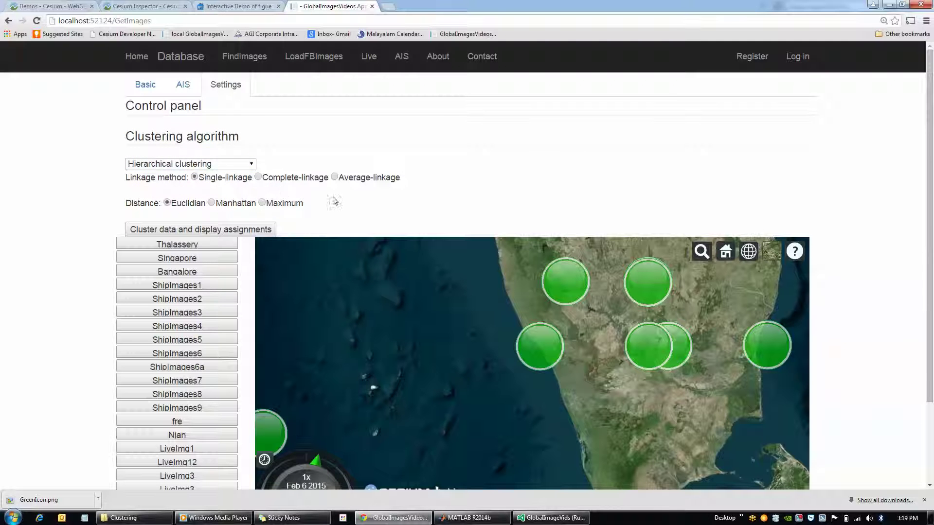
scroll(466, 196, down, 5)
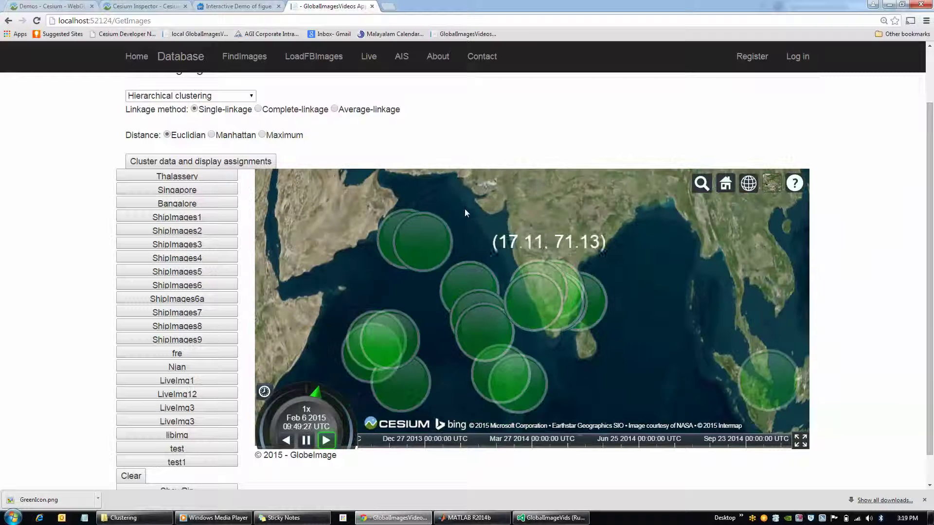
Compare against the clustering demo data by selecting the ShipImages coordinates.
click(551, 517)
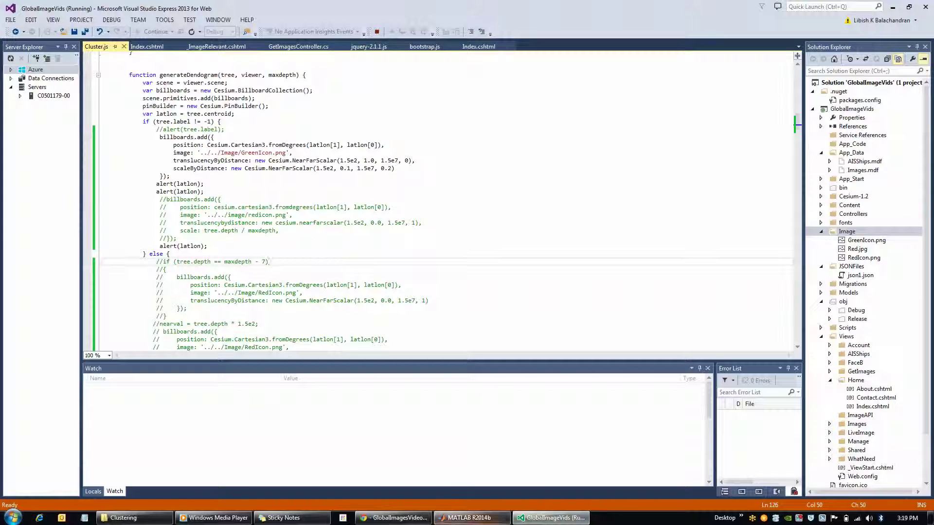
click(394, 518)
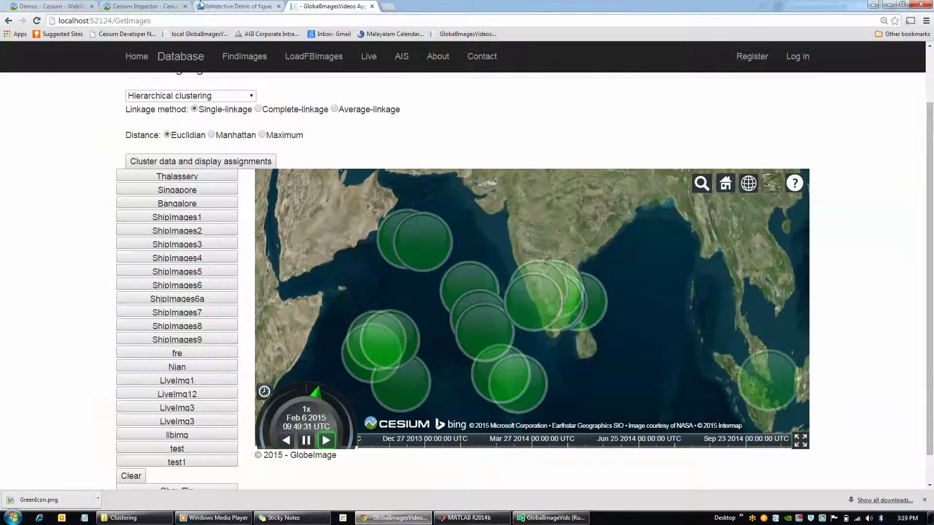
click(219, 6)
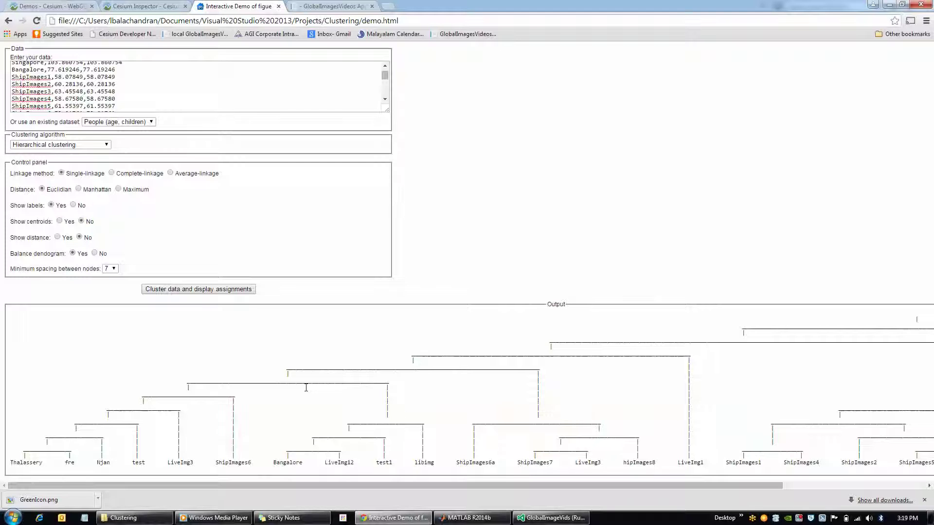
drag(54, 84, 93, 91)
click(59, 91)
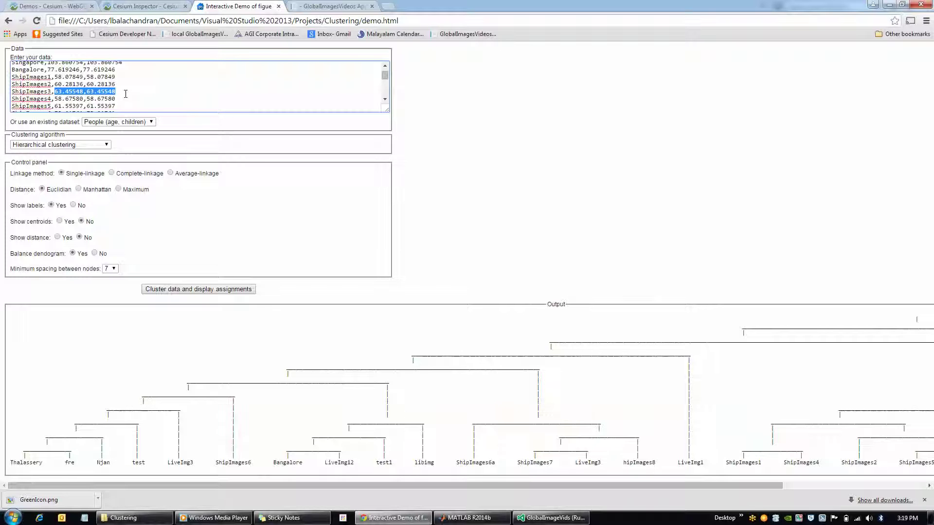
Zoom the cluster map in and out, close its tab, and bring up Cluster.js in Visual Studio.
click(330, 6)
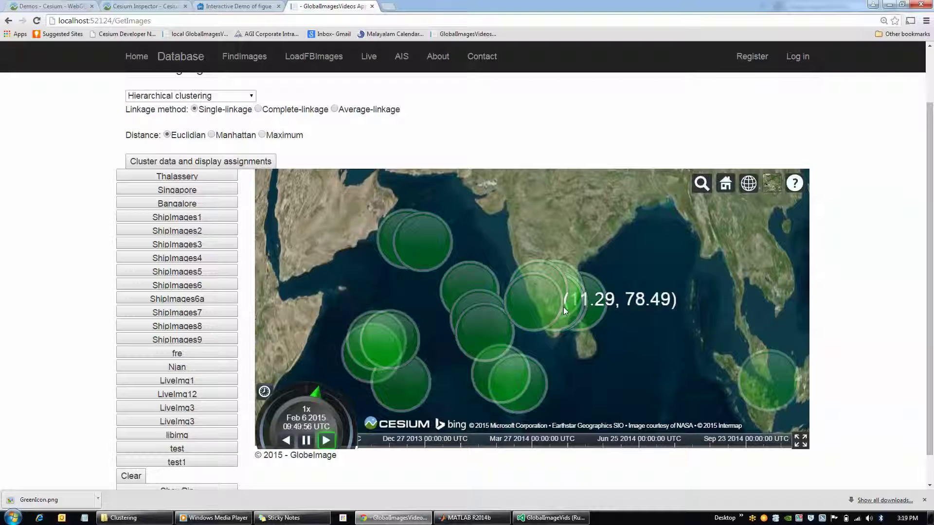
scroll(594, 339, up, 3)
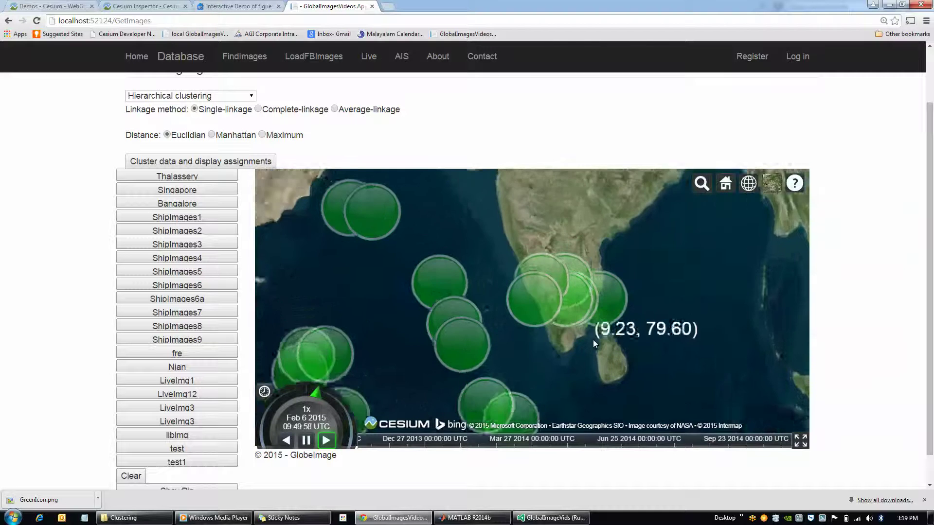
scroll(594, 360, down, 5)
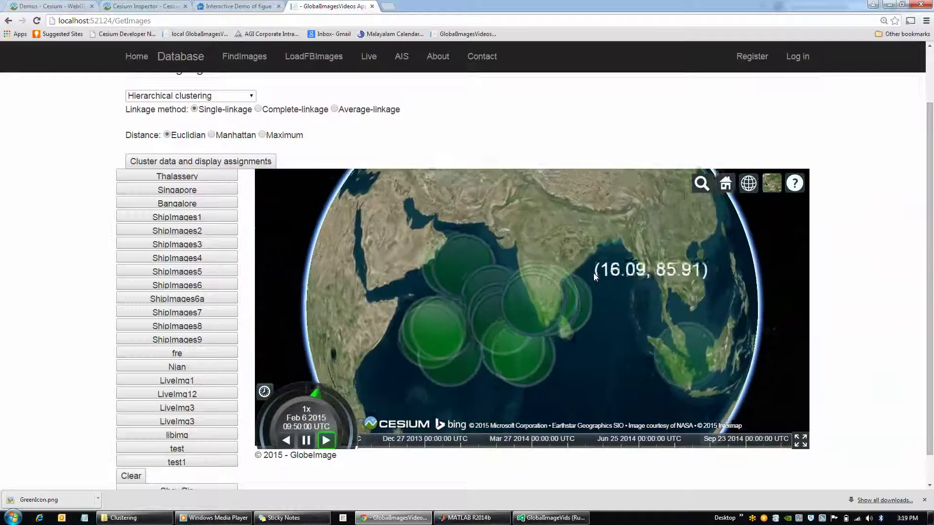
scroll(593, 301, up, 3)
scroll(591, 292, down, 2)
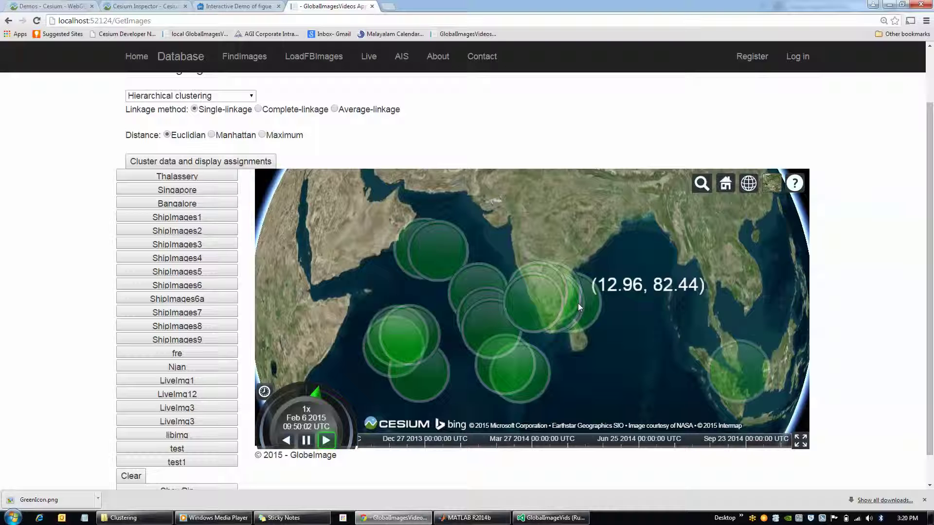
click(372, 6)
click(552, 518)
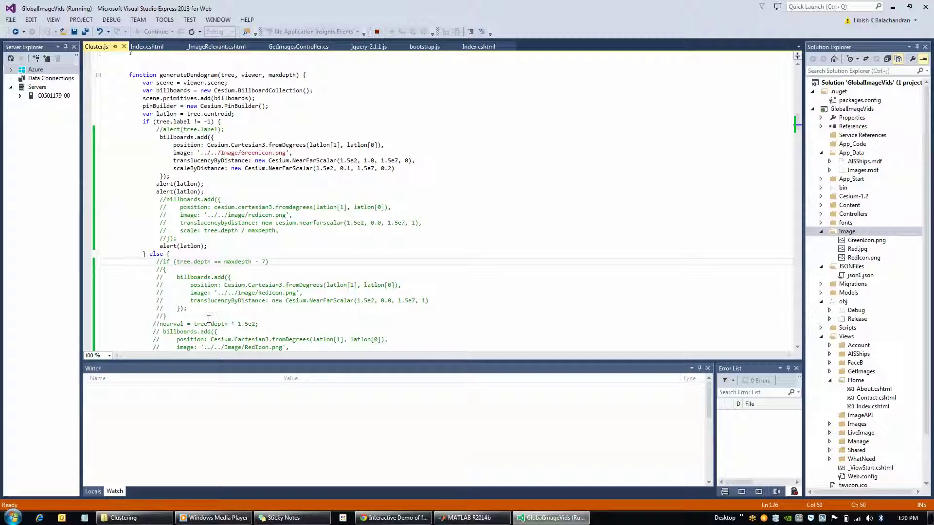
Uncomment the commented-out depth-check block in Cluster.js.
drag(181, 317, 90, 265)
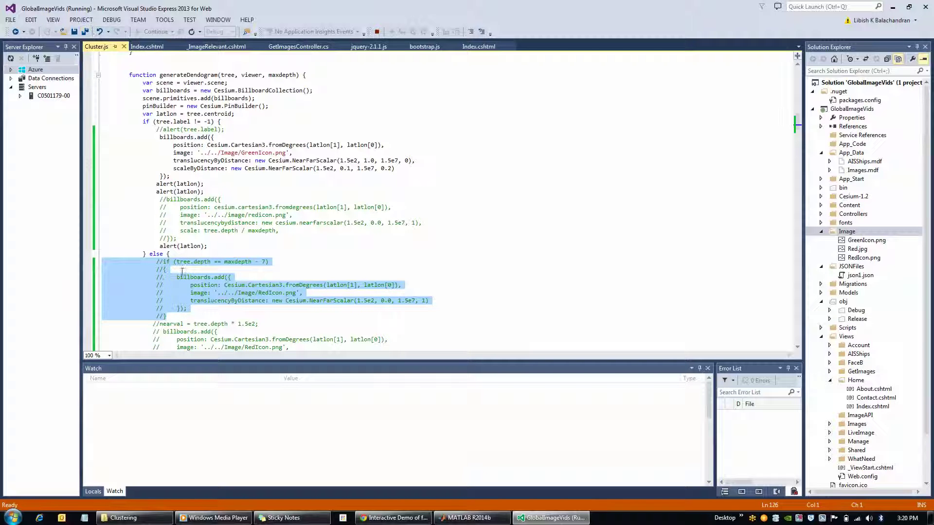
right_click(165, 282)
click(209, 297)
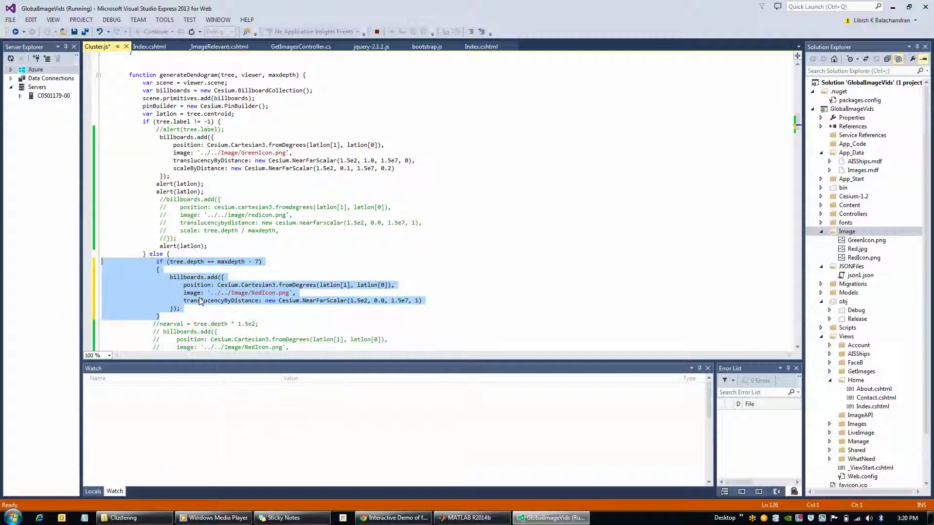
click(205, 316)
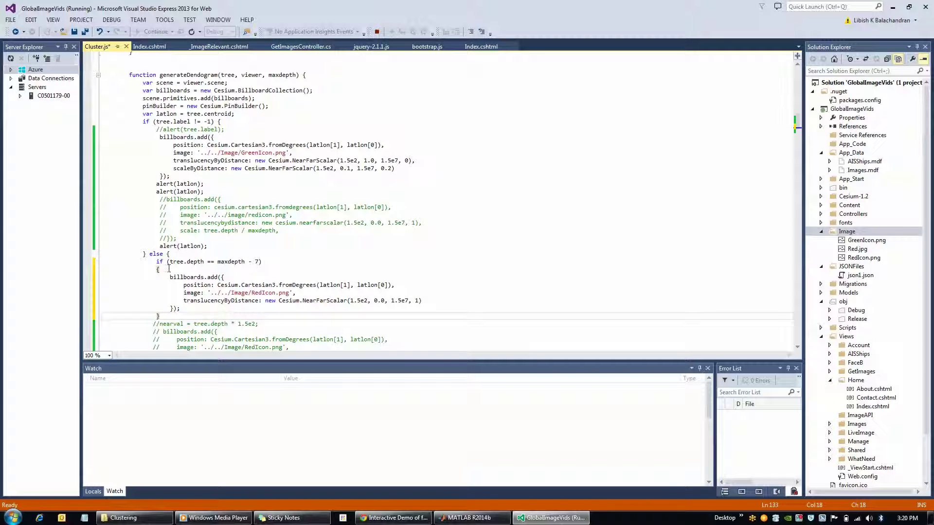
Delete the tree.depth if line and its brace, then save Cluster.js.
drag(162, 270, 98, 264)
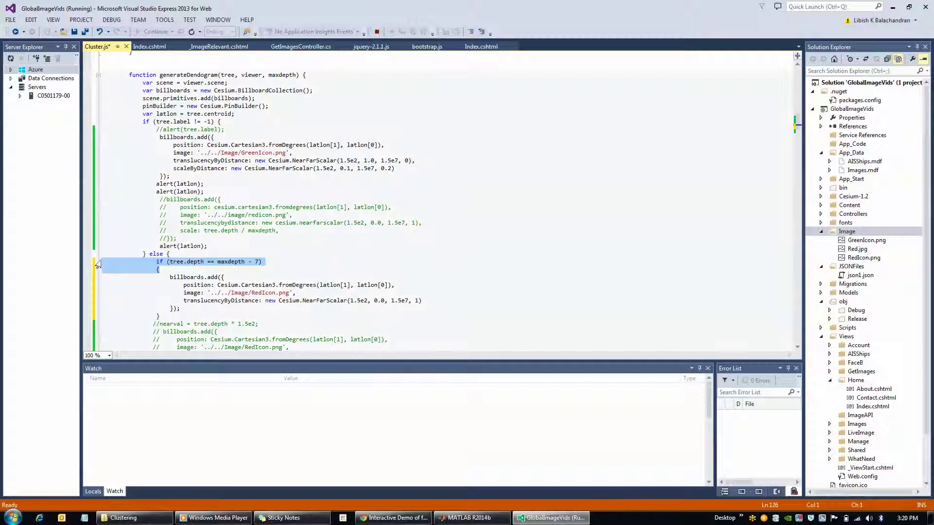
key(Delete)
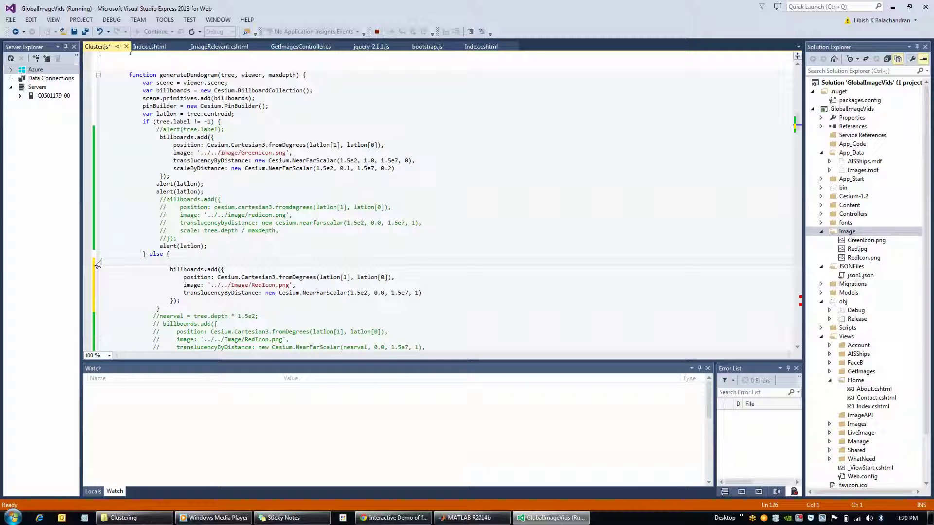
click(162, 309)
key(ctrl+s)
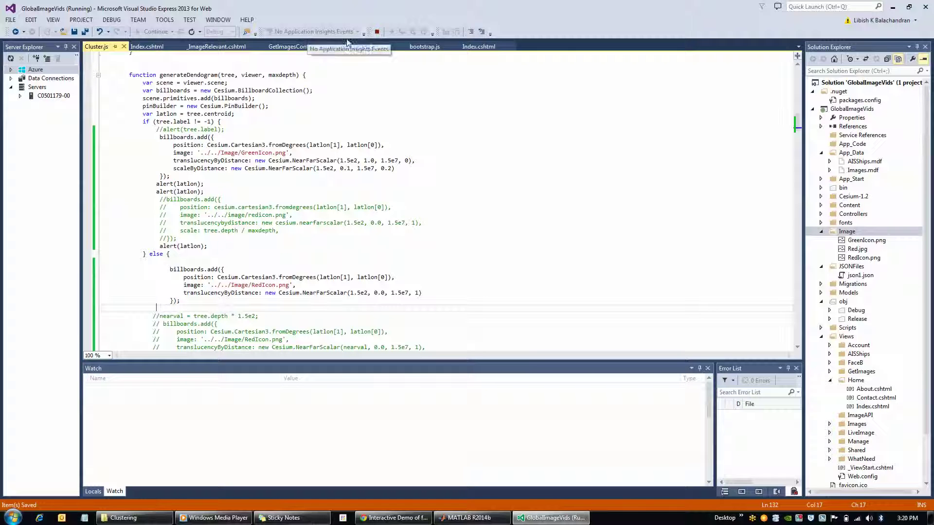
click(394, 518)
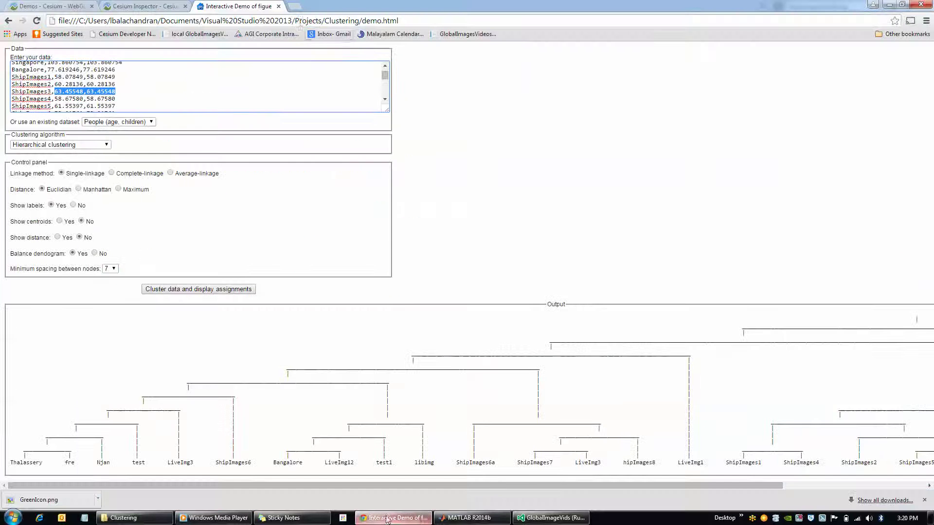
Load the local app at localhost:52124 in a new tab.
click(295, 6)
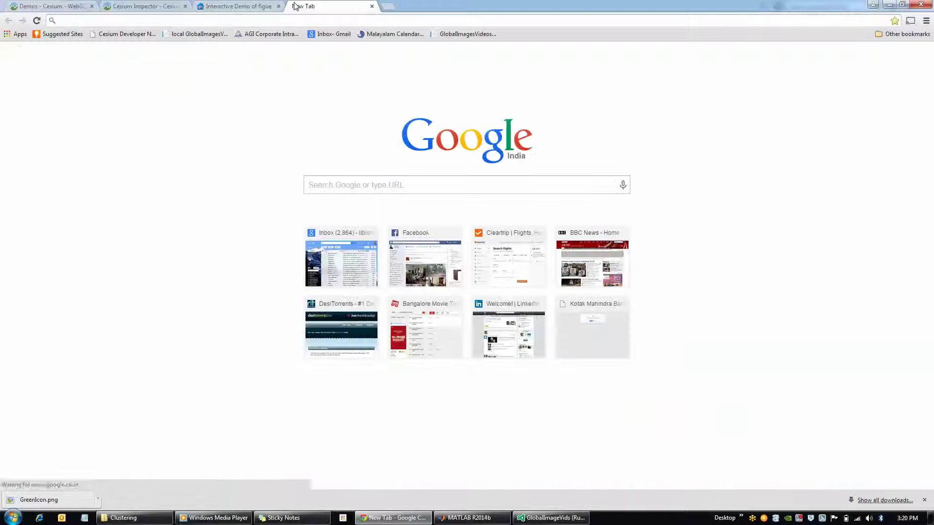
text(lo)
key(Return)
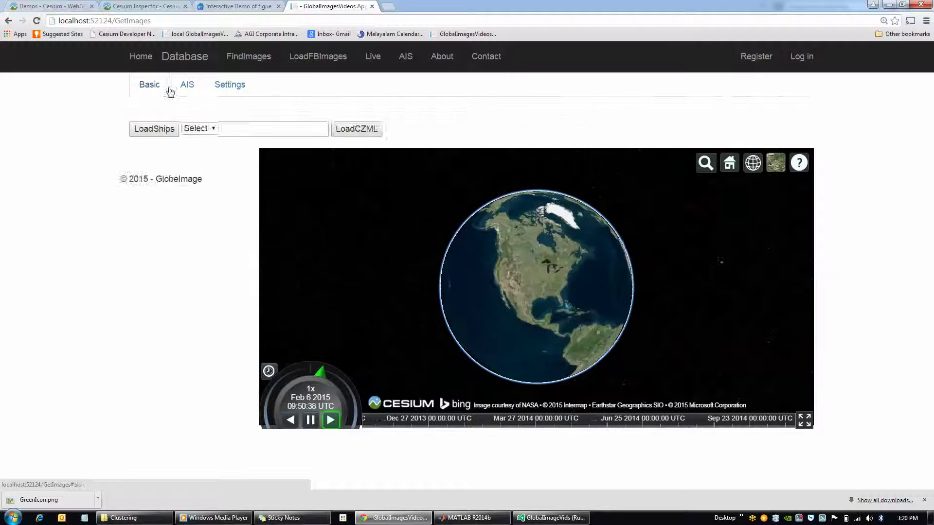
Open the image page, dismiss both coordinate alerts, and view the red cluster circles.
click(160, 184)
scroll(234, 309, down, 1)
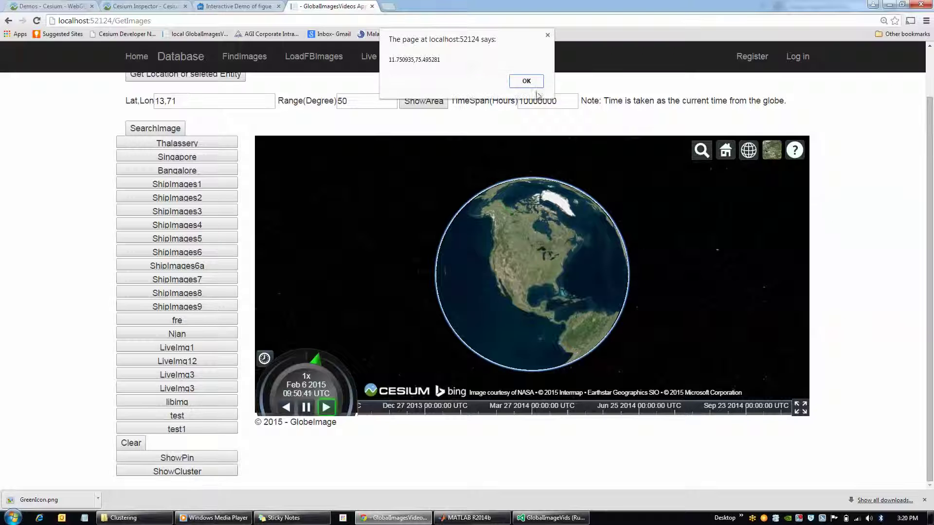
click(533, 82)
click(533, 95)
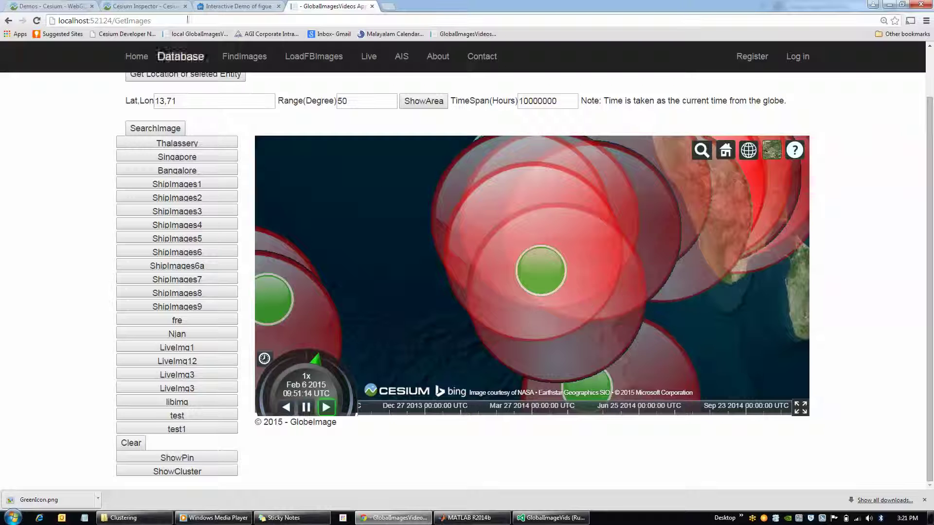
click(158, 5)
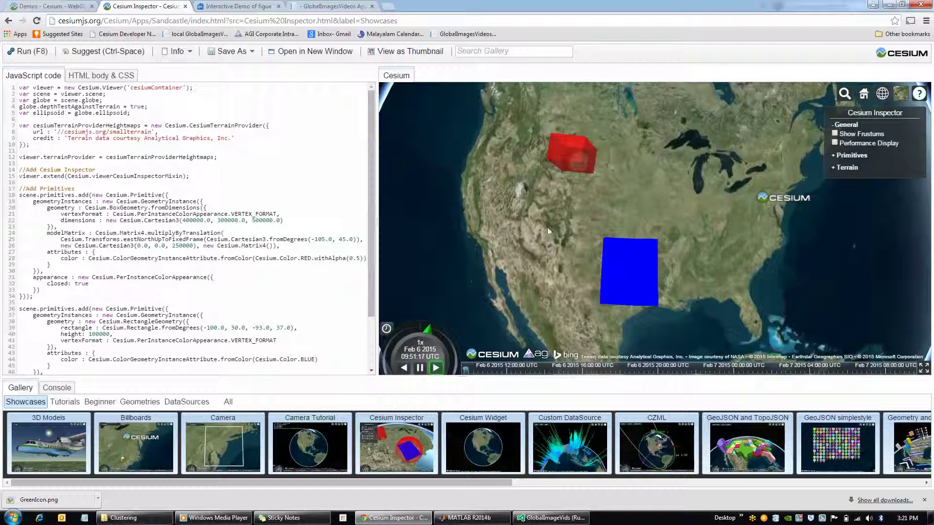
Widen the globe view and orbit the Cesium Inspector globe across the Caribbean and North America.
drag(580, 212, 548, 229)
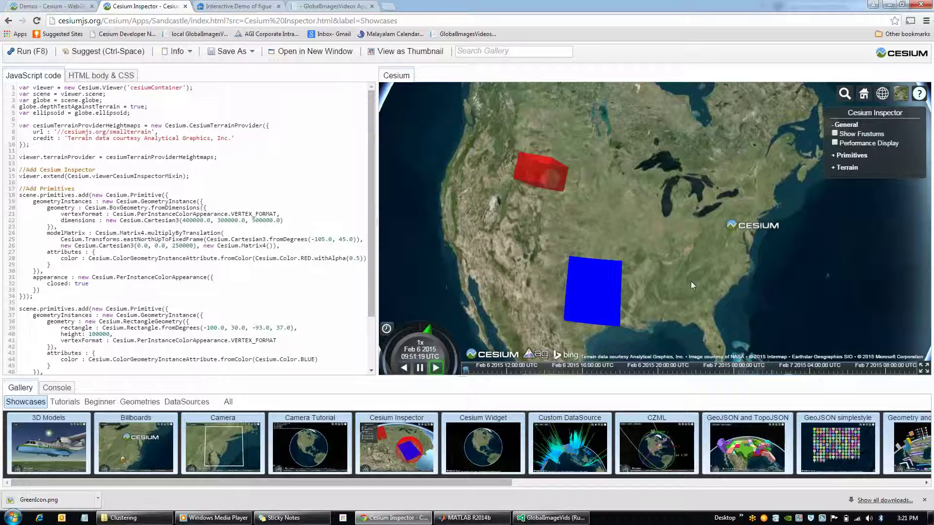
scroll(690, 277, down, 3)
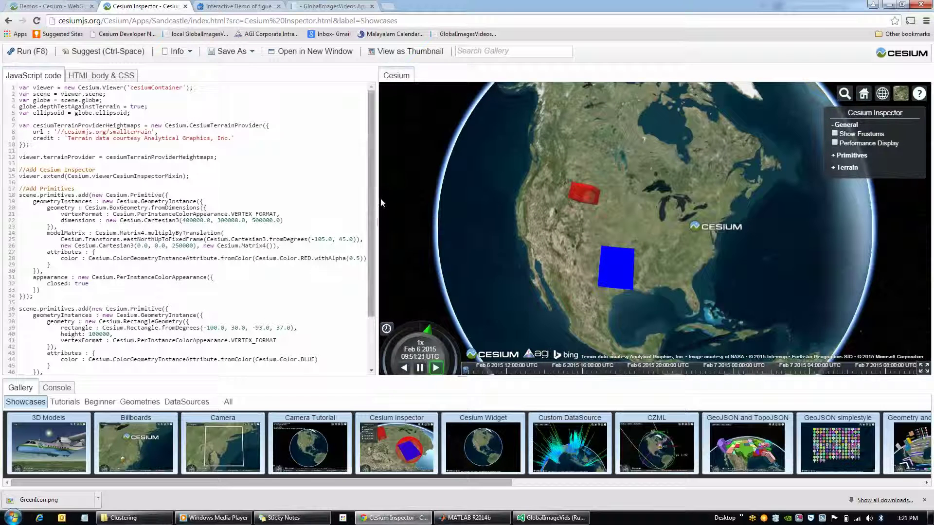
drag(378, 207, 314, 210)
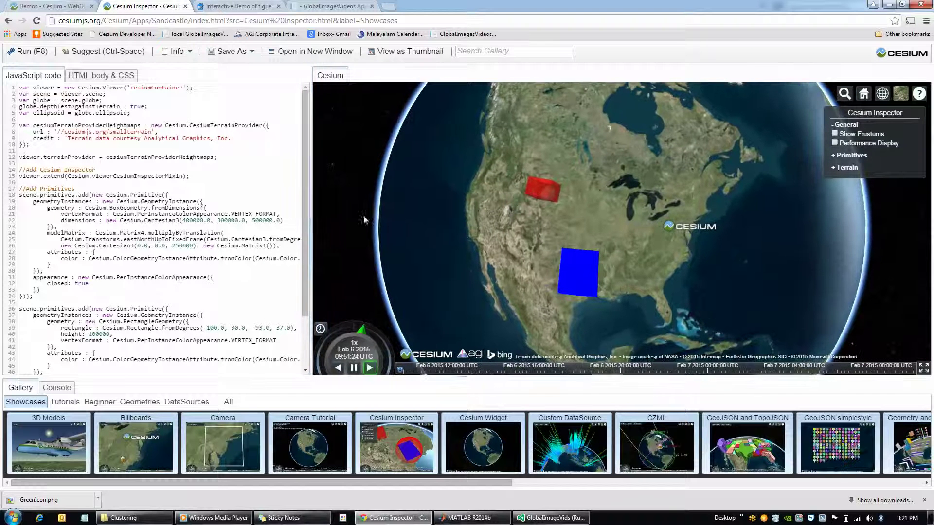
drag(650, 278, 626, 248)
scroll(639, 172, up, 2)
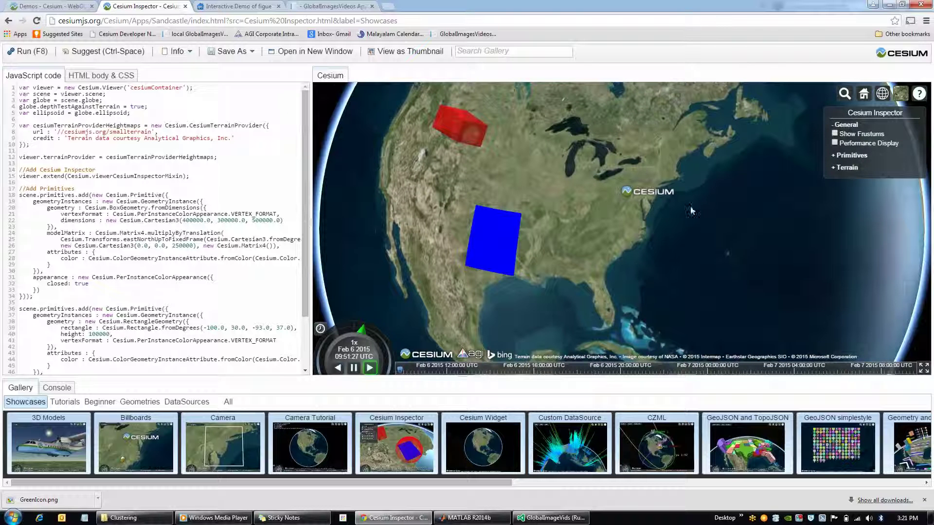
drag(644, 270, 727, 311)
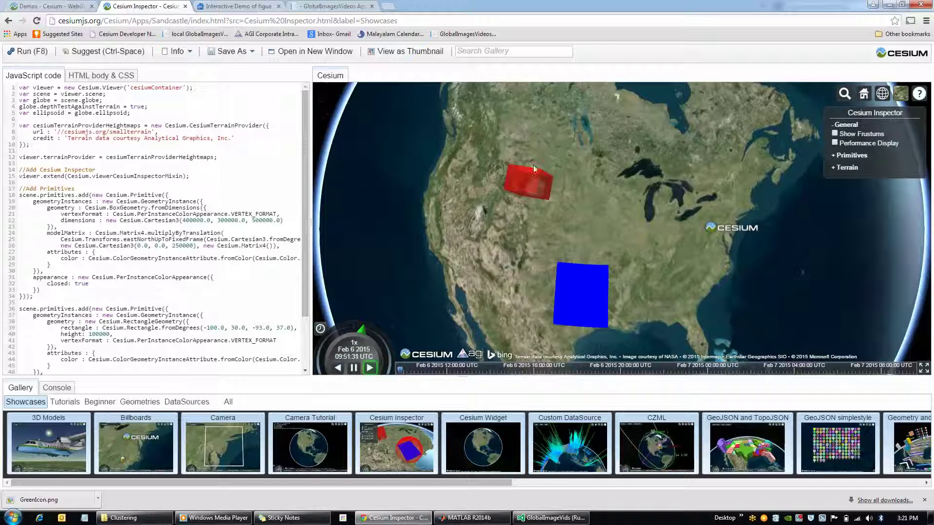
drag(572, 264, 542, 263)
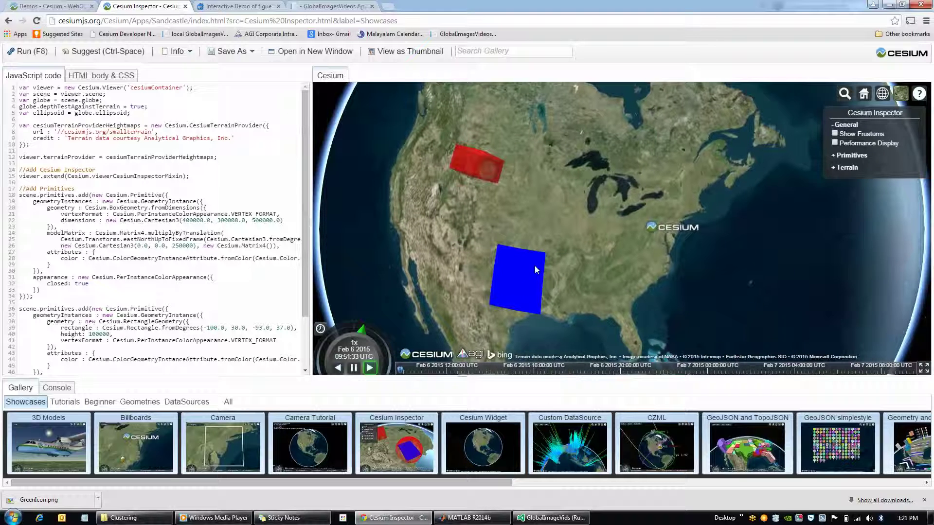
scroll(622, 282, down, 3)
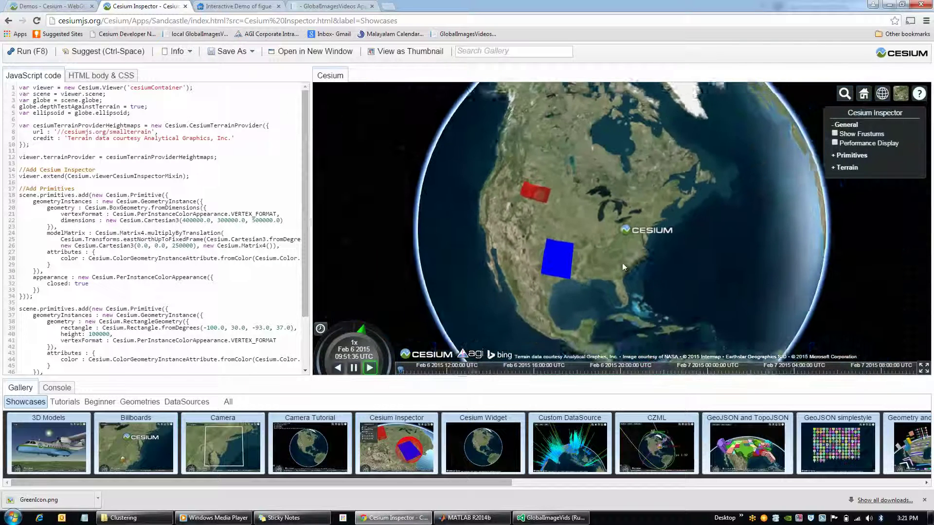
scroll(626, 289, up, 2)
Zoom in and out, recentre the red and blue boxes, then load the Billboards example.
scroll(627, 243, down, 5)
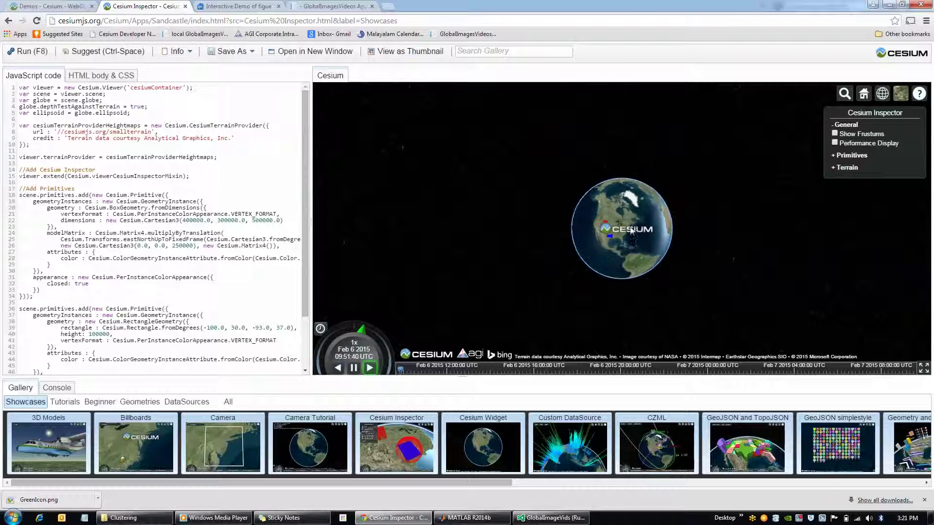
scroll(630, 198, down, 3)
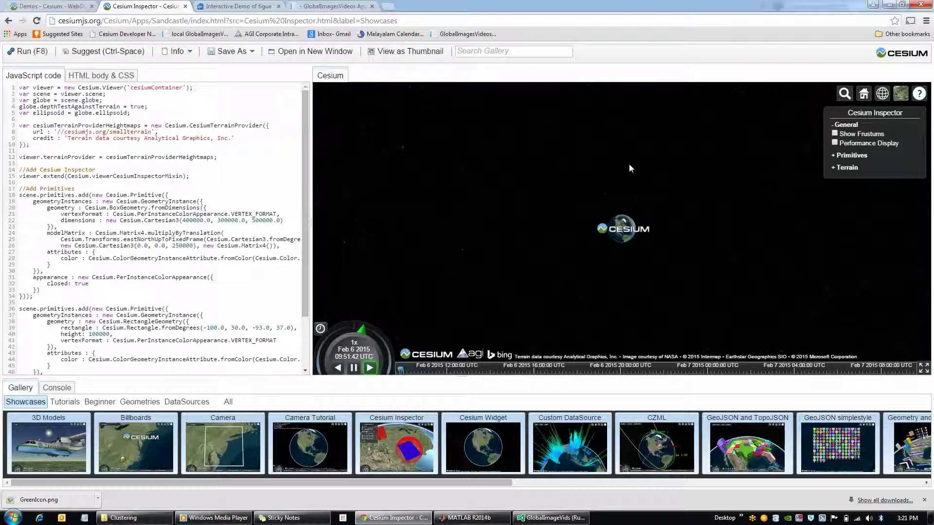
scroll(641, 239, up, 3)
scroll(643, 246, up, 3)
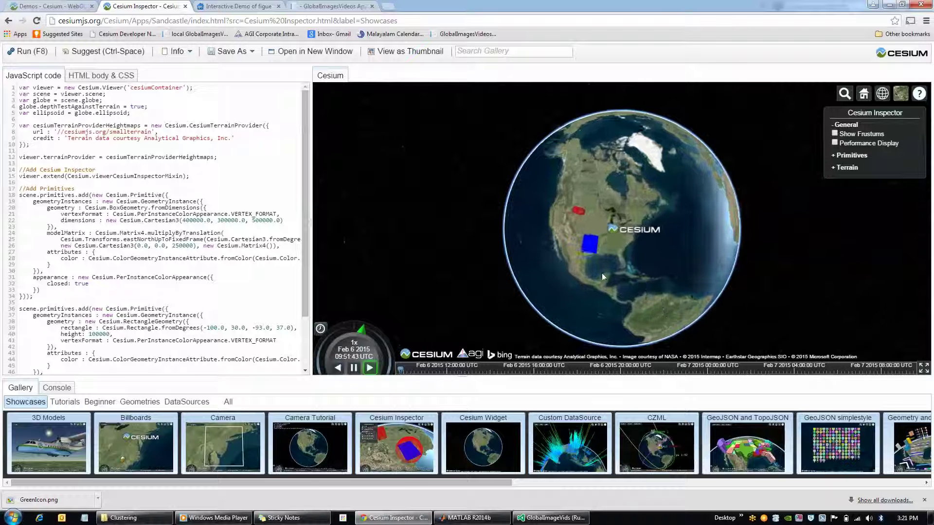
scroll(662, 261, up, 3)
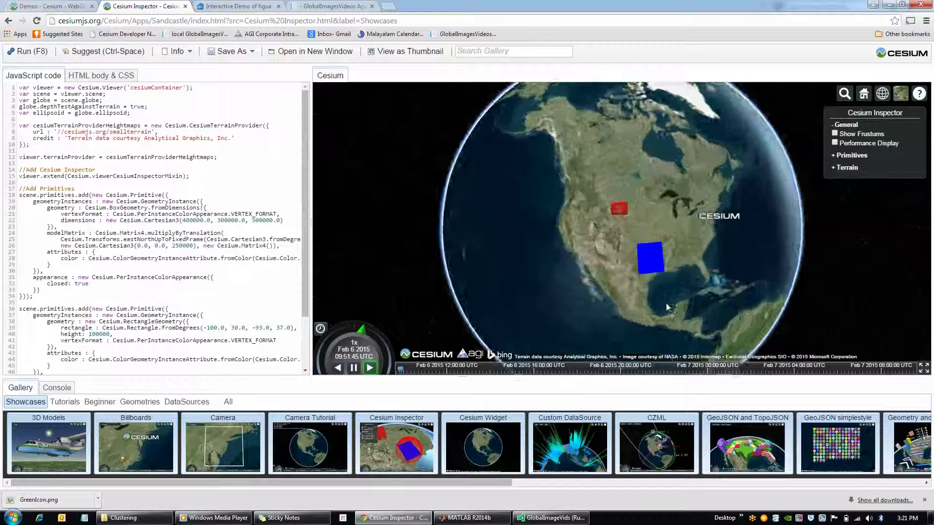
scroll(666, 301, up, 2)
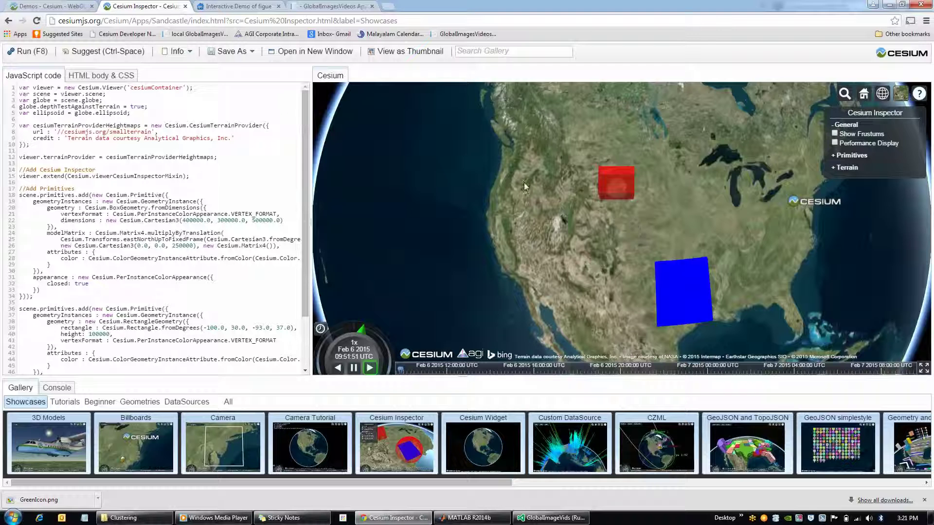
scroll(676, 263, down, 5)
scroll(670, 278, up, 5)
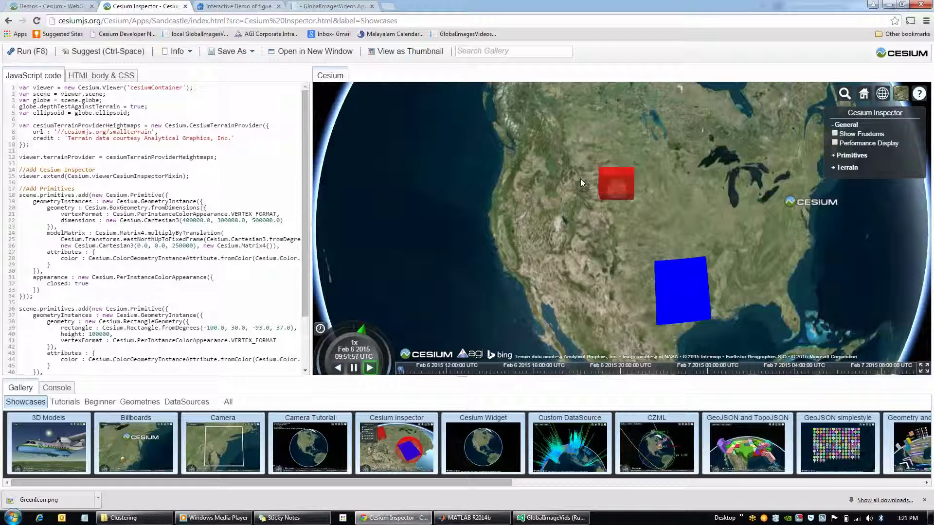
drag(710, 252, 703, 210)
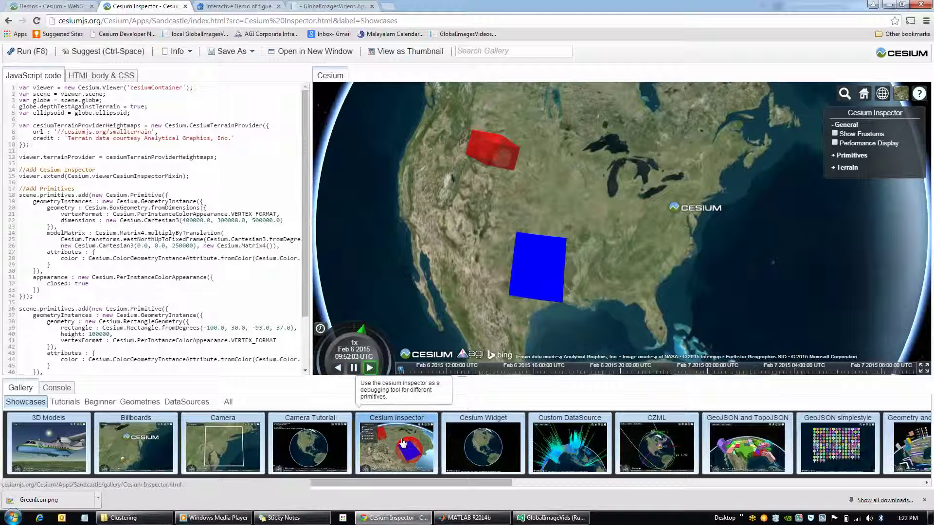
click(136, 440)
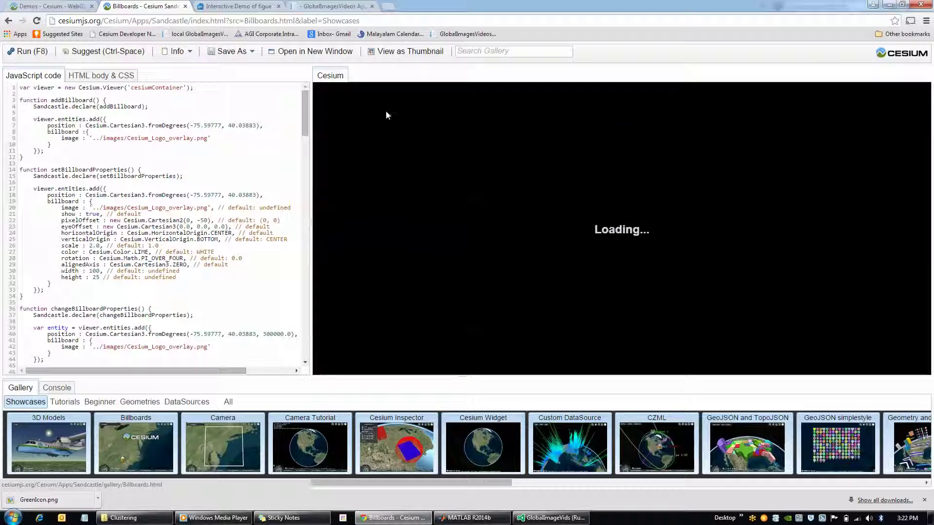
Run the Billboards 'Fade by viewer distance' demo and zoom the globe in and out over eastern North America.
click(389, 95)
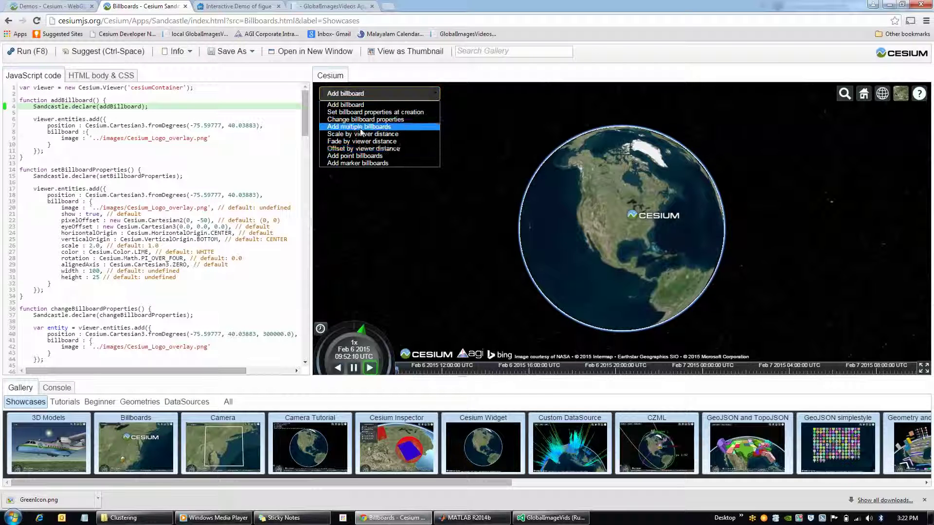
click(361, 145)
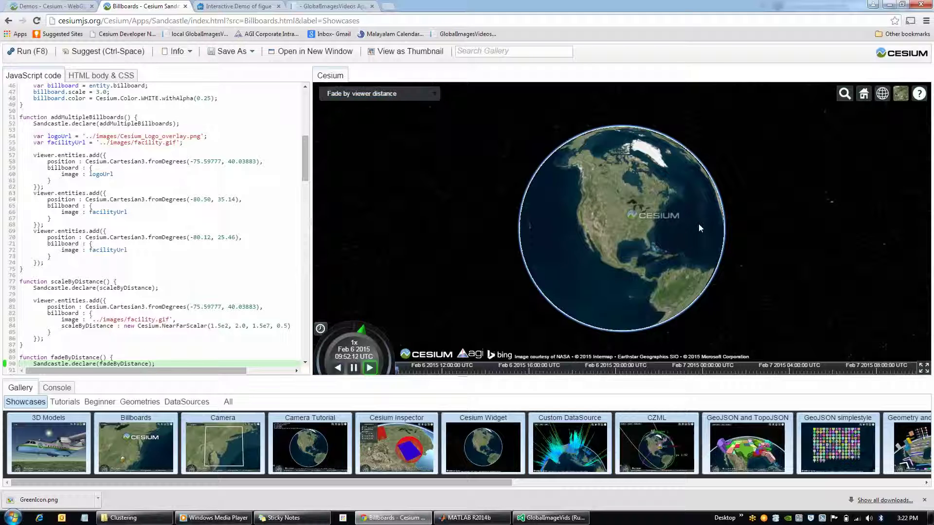
scroll(699, 224, up, 5)
scroll(693, 269, up, 5)
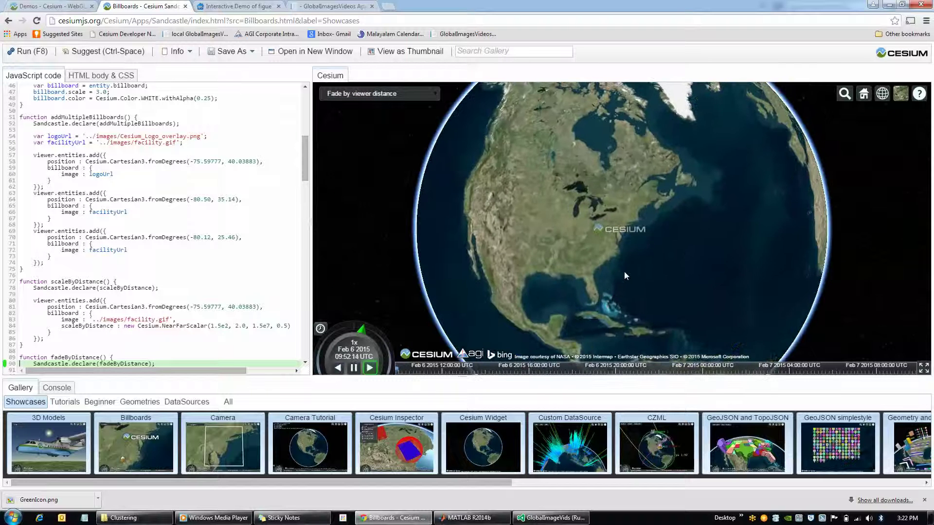
scroll(652, 327, up, 2)
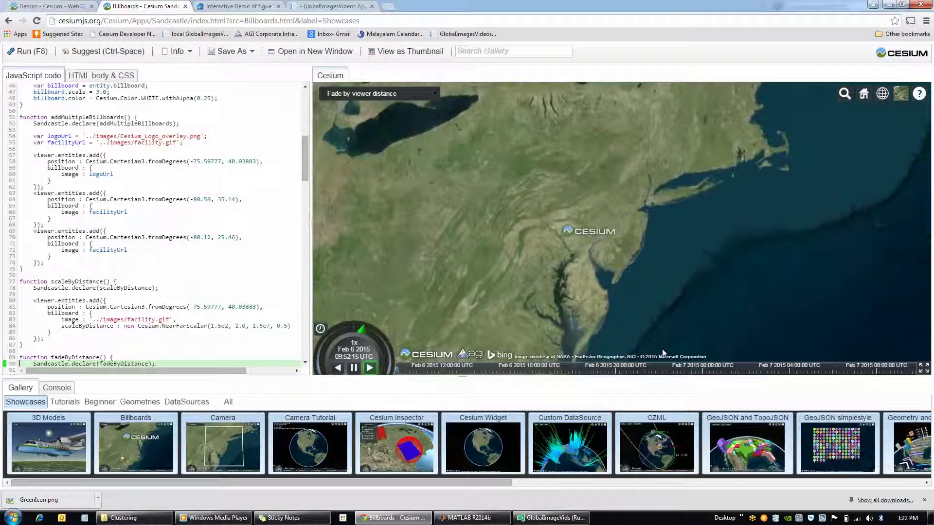
scroll(657, 298, down, 10)
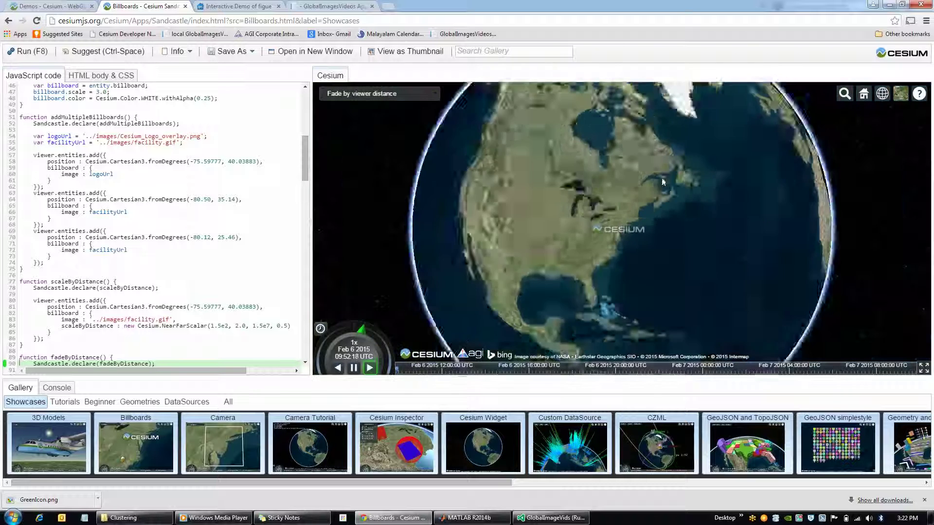
scroll(631, 244, down, 5)
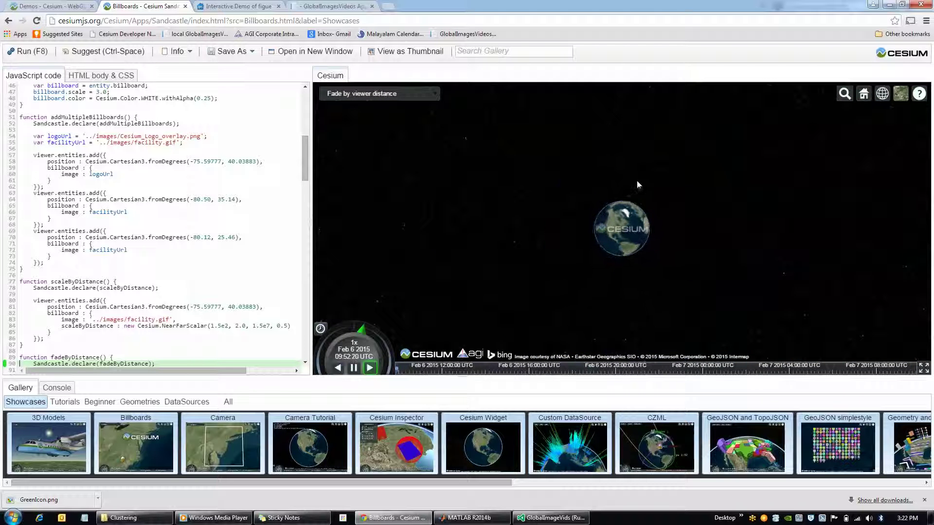
scroll(631, 191, up, 5)
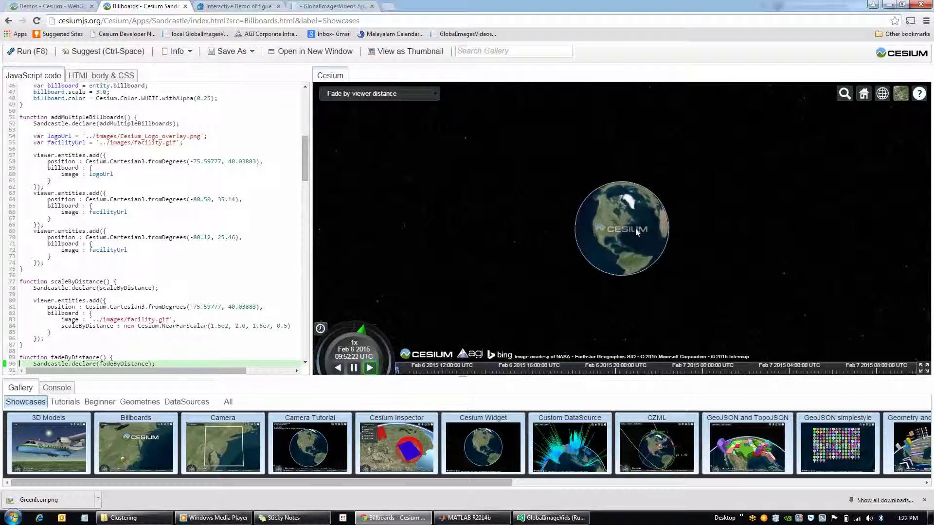
scroll(635, 286, up, 5)
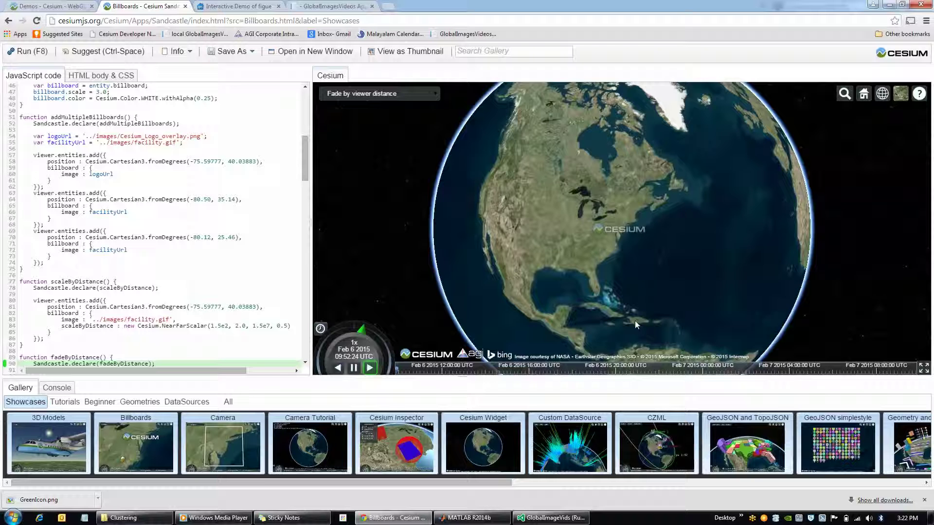
scroll(631, 277, up, 2)
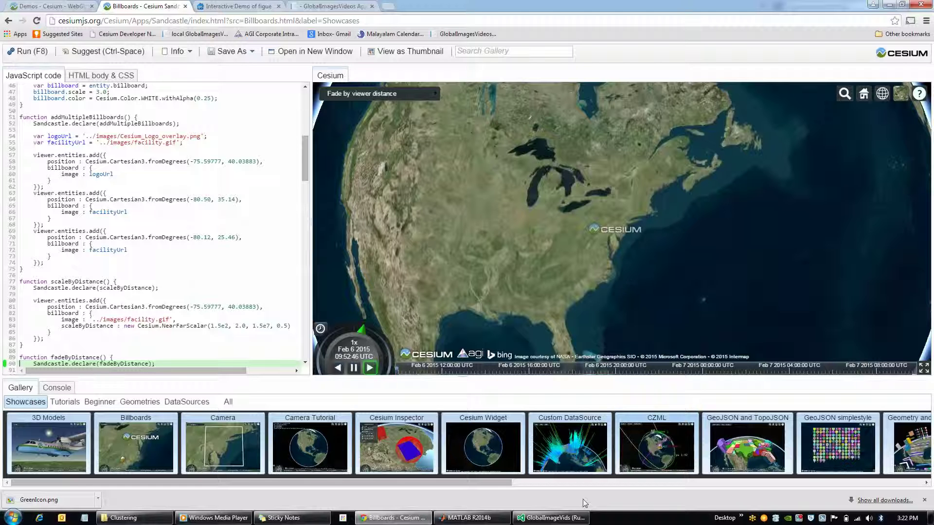
Glance at the Visual Studio project, zoom on the globe's red cluster circles, then show the clustering dendrogram.
click(555, 519)
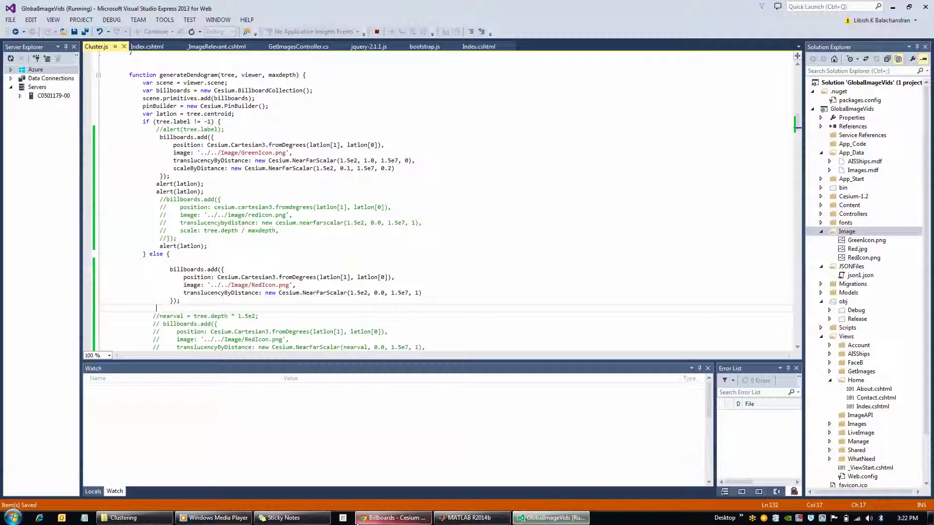
click(392, 518)
click(321, 6)
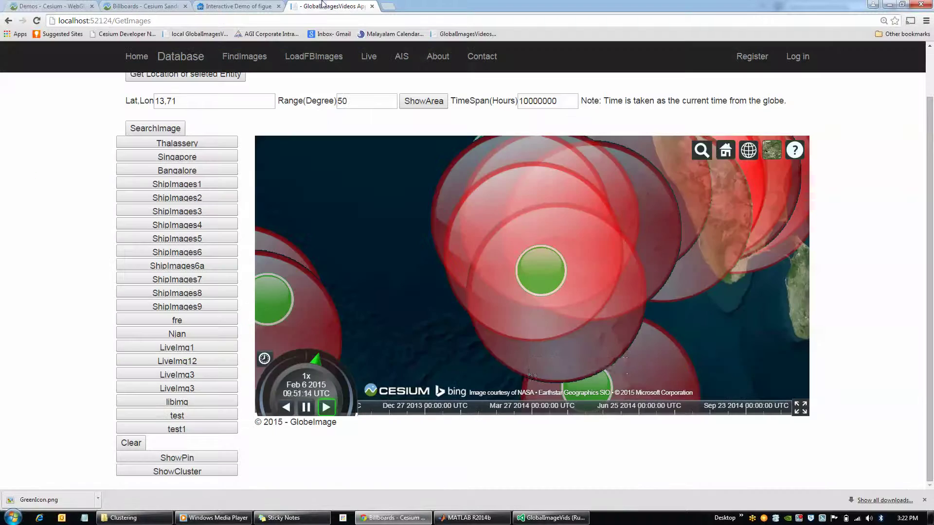
scroll(559, 263, up, 5)
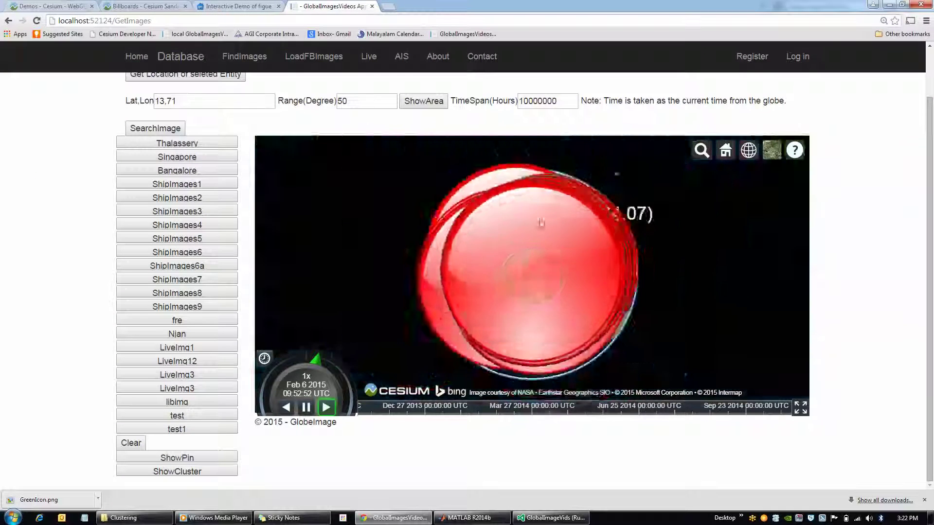
scroll(569, 301, down, 5)
click(130, 6)
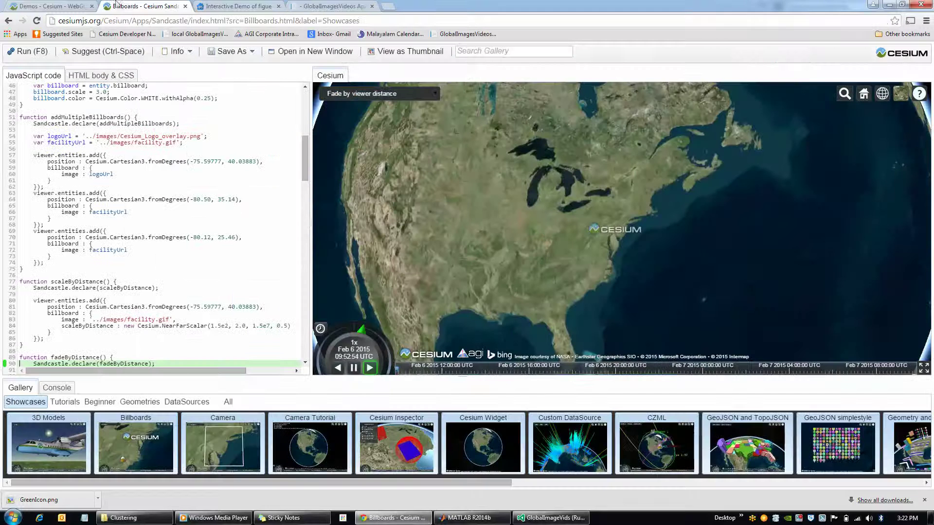
click(238, 7)
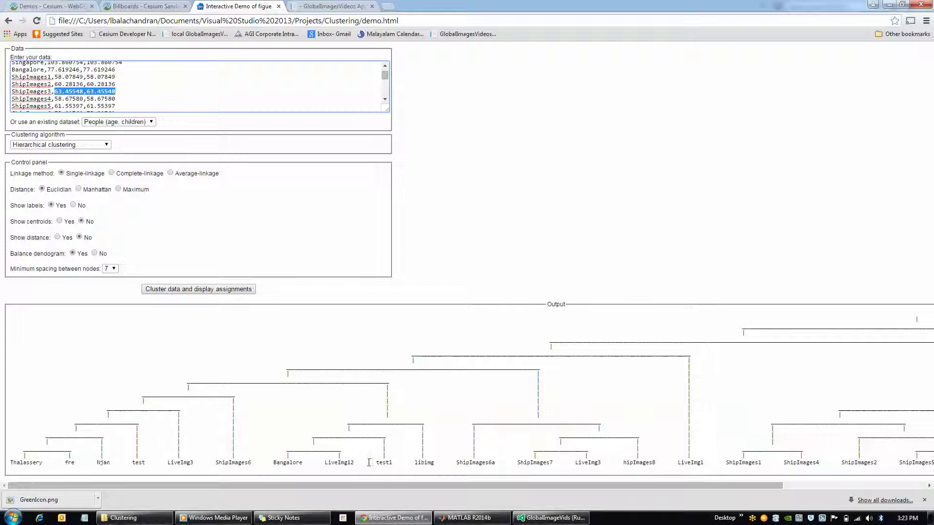
drag(399, 465, 279, 465)
drag(434, 462, 273, 462)
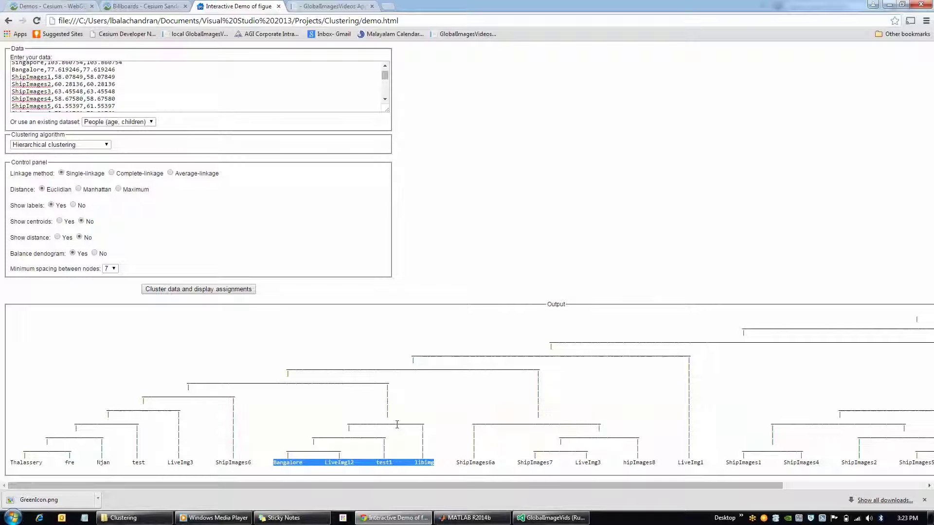
click(369, 438)
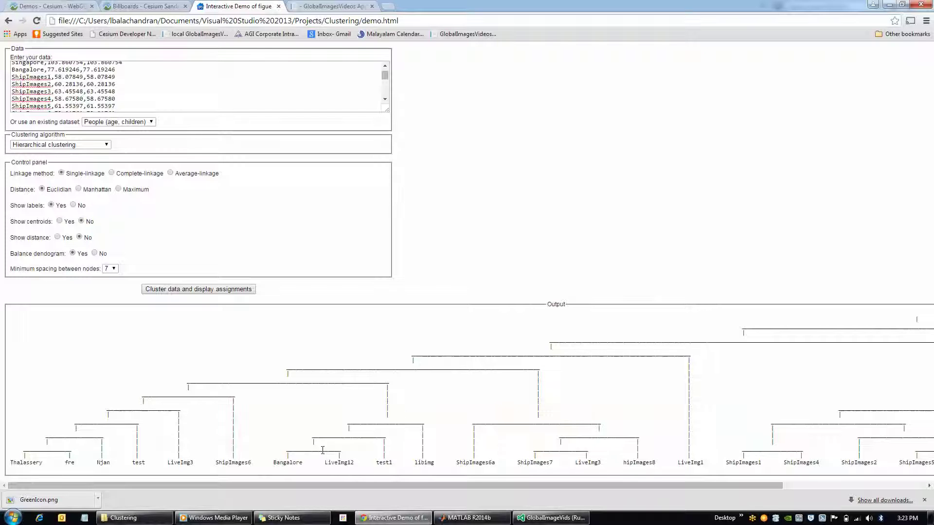
click(552, 517)
click(394, 518)
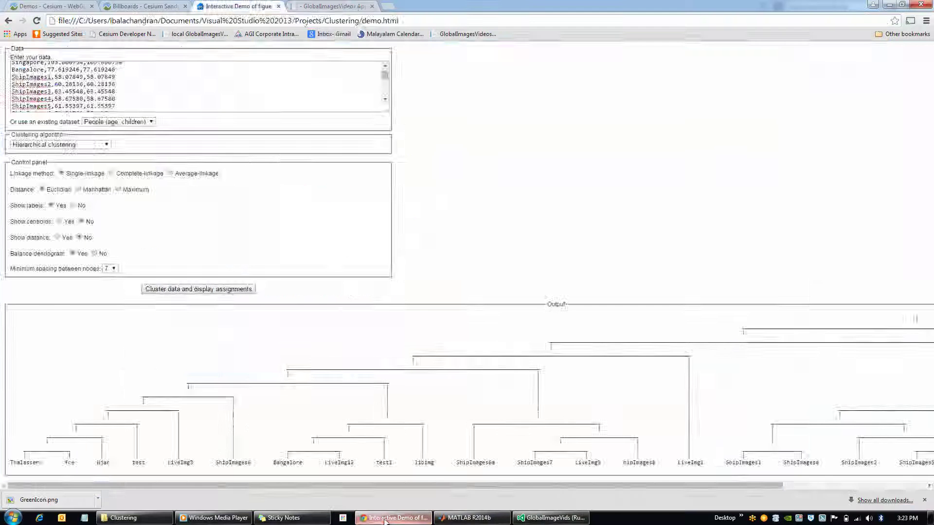